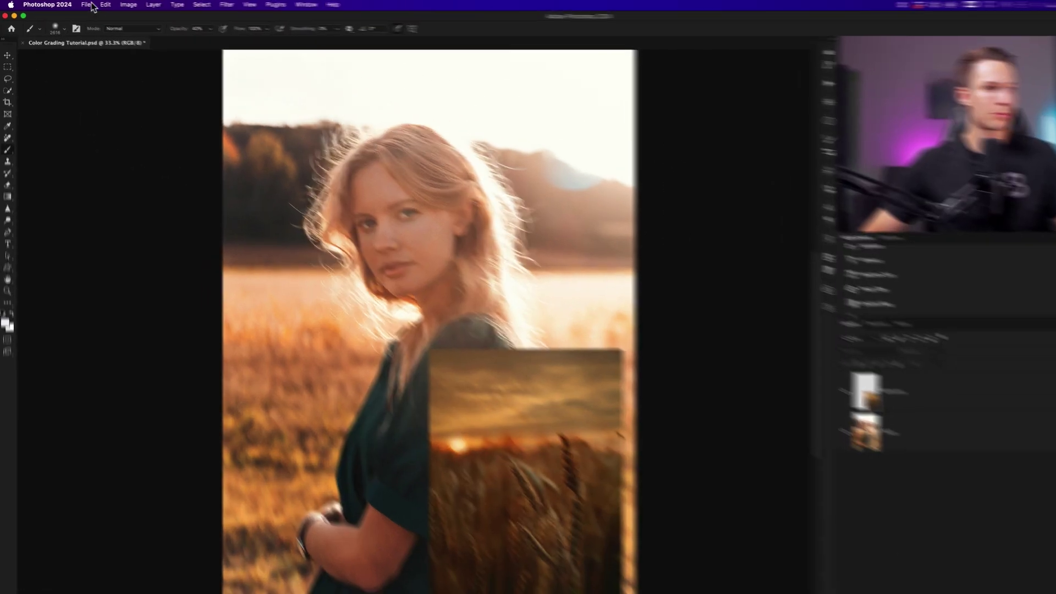
{"action": "left_click", "coordinate": [79, 4]}
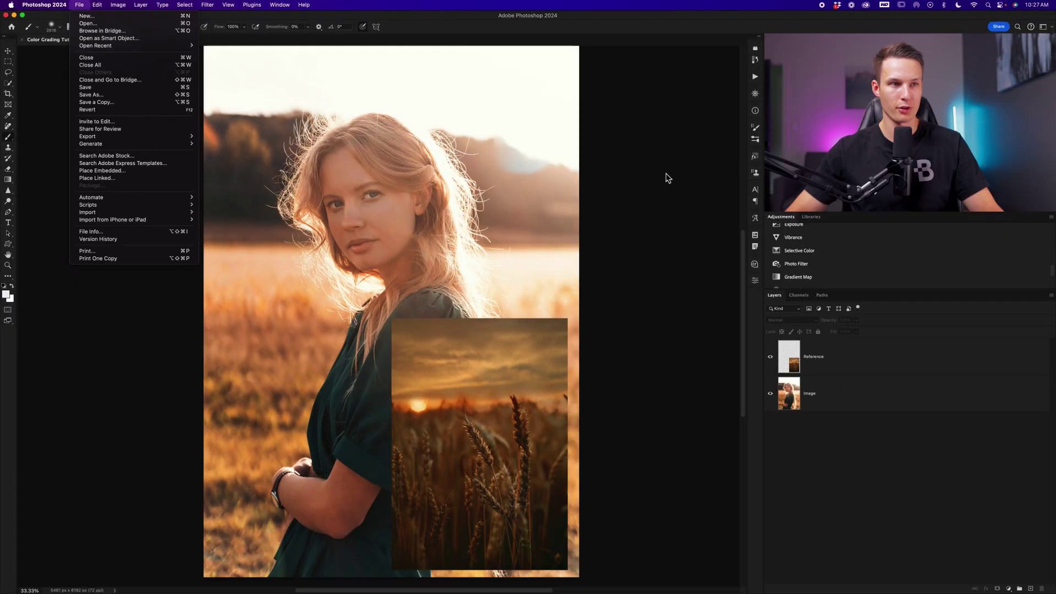
{"action": "left_click", "coordinate": [663, 165]}
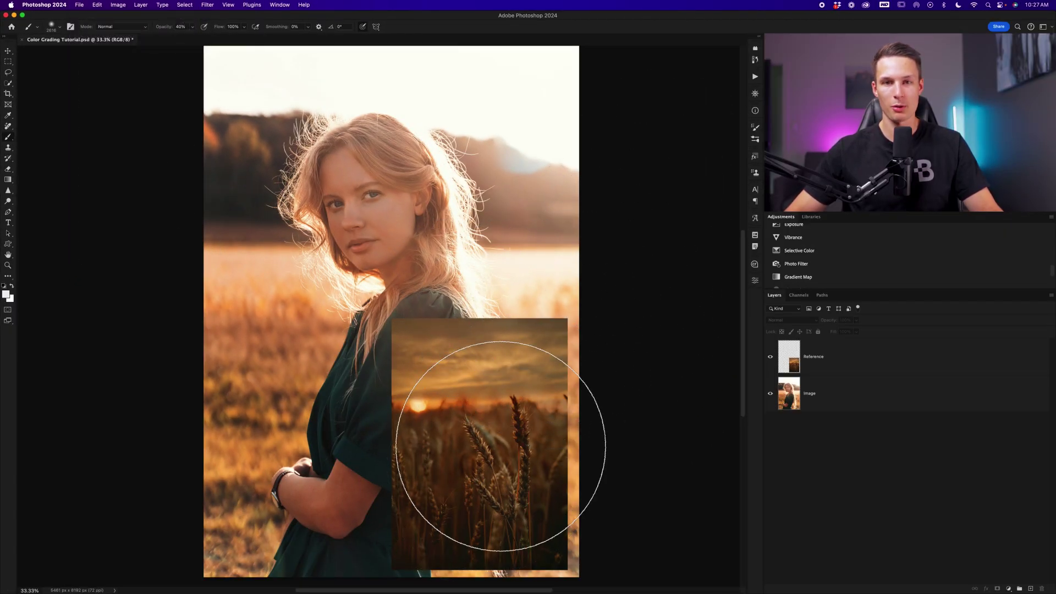
Add a Black & White adjustment layer above the Reference layer and collapse its properties.
{"action": "left_click", "coordinate": [816, 361]}
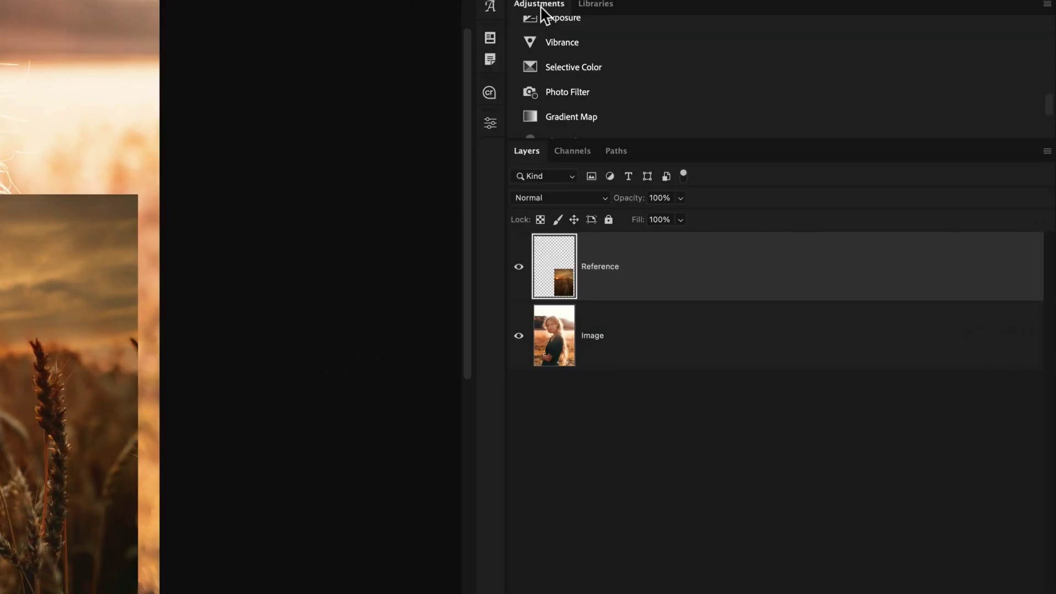
{"action": "scroll", "coordinate": [605, 78], "scroll_direction": "down", "scroll_amount": 2}
{"action": "scroll", "coordinate": [606, 78], "scroll_direction": "up", "scroll_amount": 5}
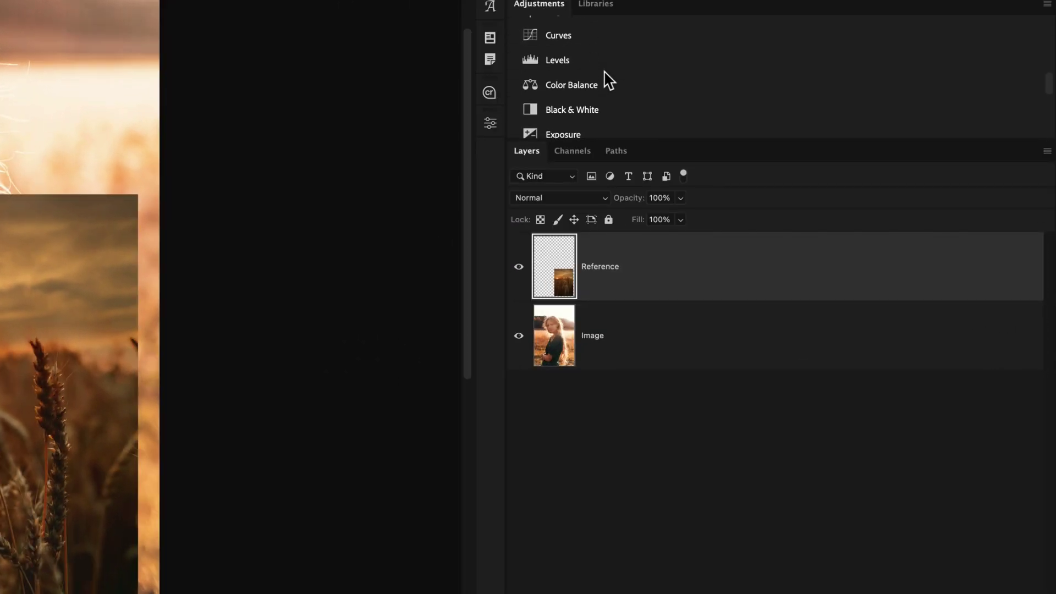
{"action": "left_click", "coordinate": [651, 122]}
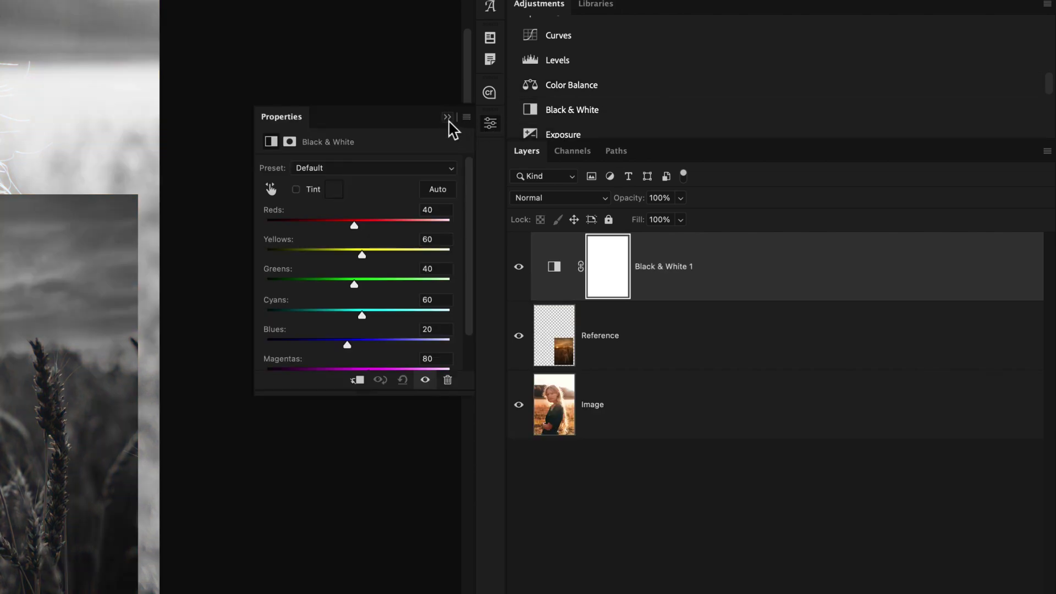
{"action": "left_click", "coordinate": [448, 119]}
Add a Curves adjustment layer directly above the Image layer and reduce the brush size.
{"action": "left_click", "coordinate": [630, 416]}
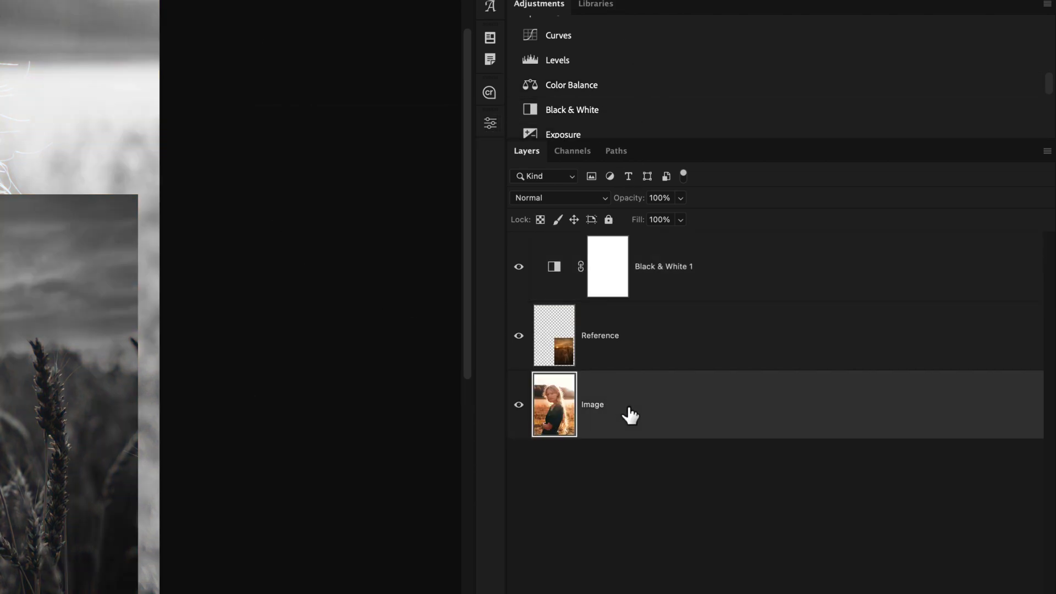
{"action": "left_click", "coordinate": [592, 49]}
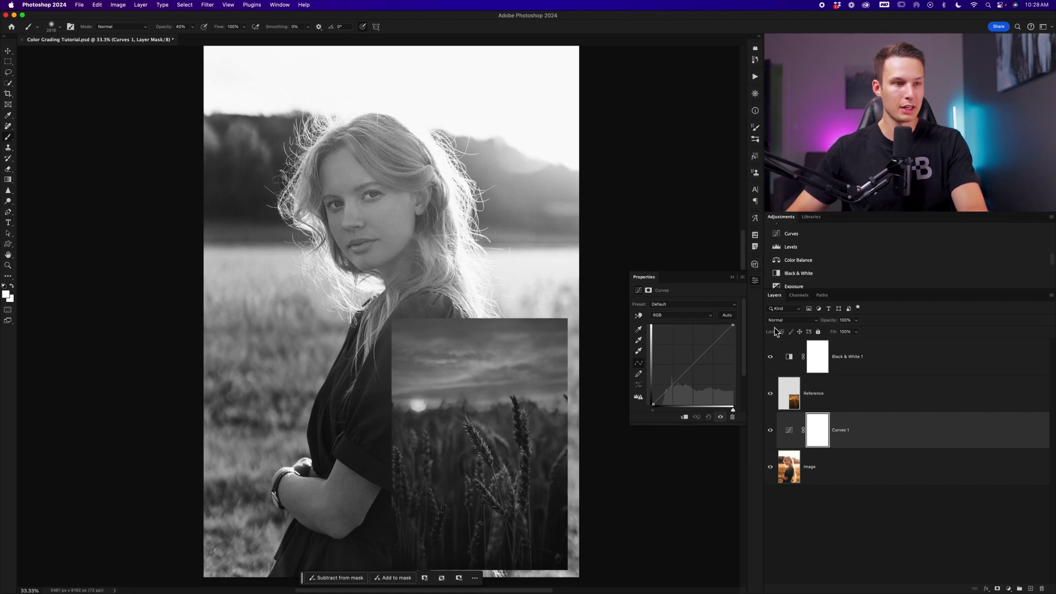
{"action": "key", "text": "bracketleft"}
{"action": "key", "text": "bracketleft"}
{"action": "key", "text": "bracketleft"}
{"action": "key", "text": "bracketleft"}
{"action": "key", "text": "bracketleft"}
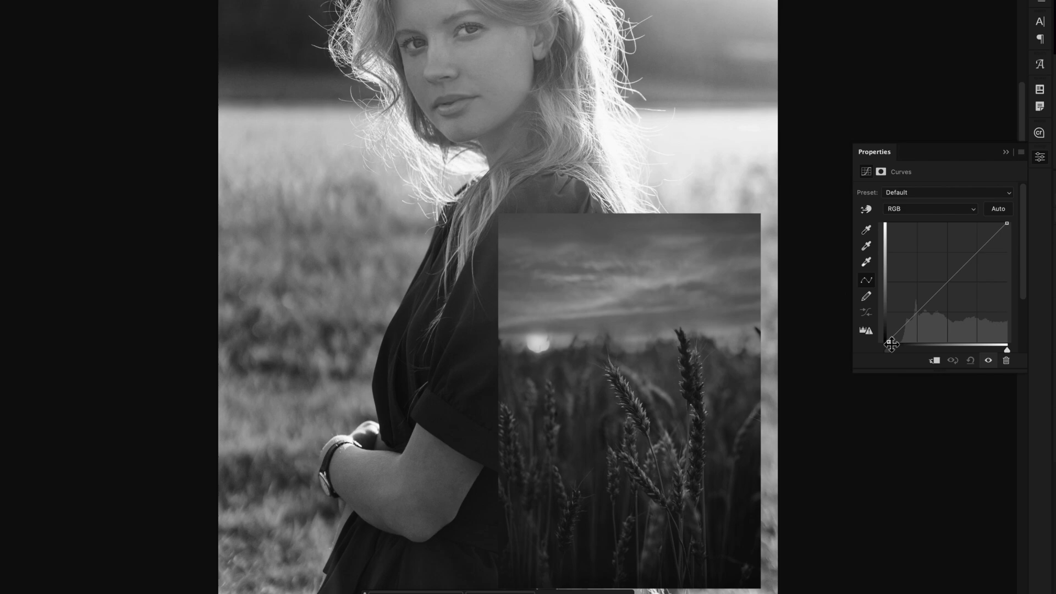
Raise the RGB curve's black point slightly and lower its white point to match the reference's darkest and brightest tones.
{"action": "left_click_drag", "start_coordinate": [888, 341], "coordinate": [889, 331]}
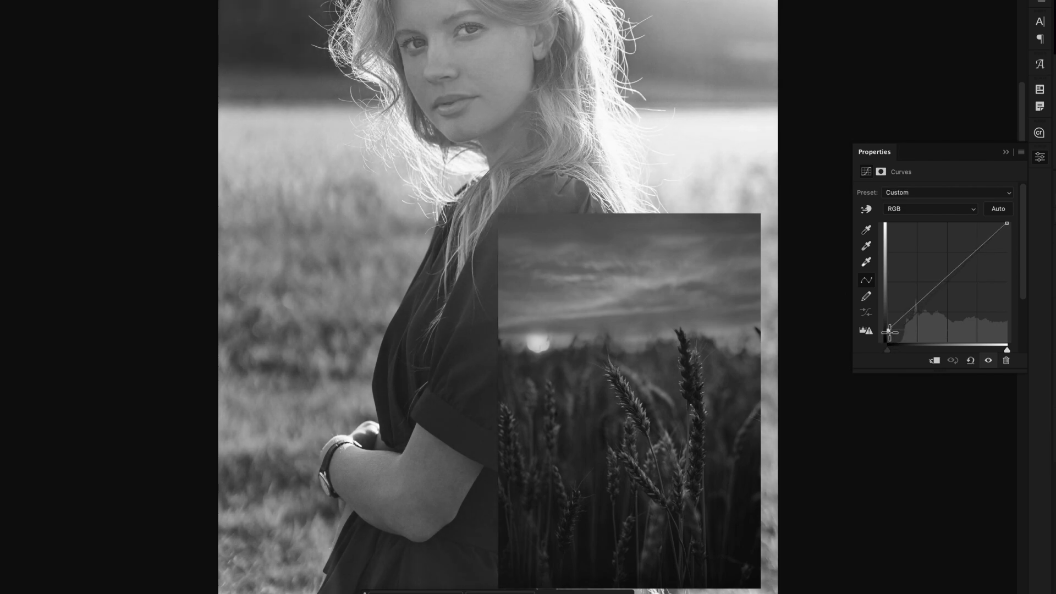
{"action": "left_click_drag", "start_coordinate": [890, 332], "coordinate": [890, 334]}
{"action": "left_click_drag", "start_coordinate": [1011, 231], "coordinate": [1018, 245]}
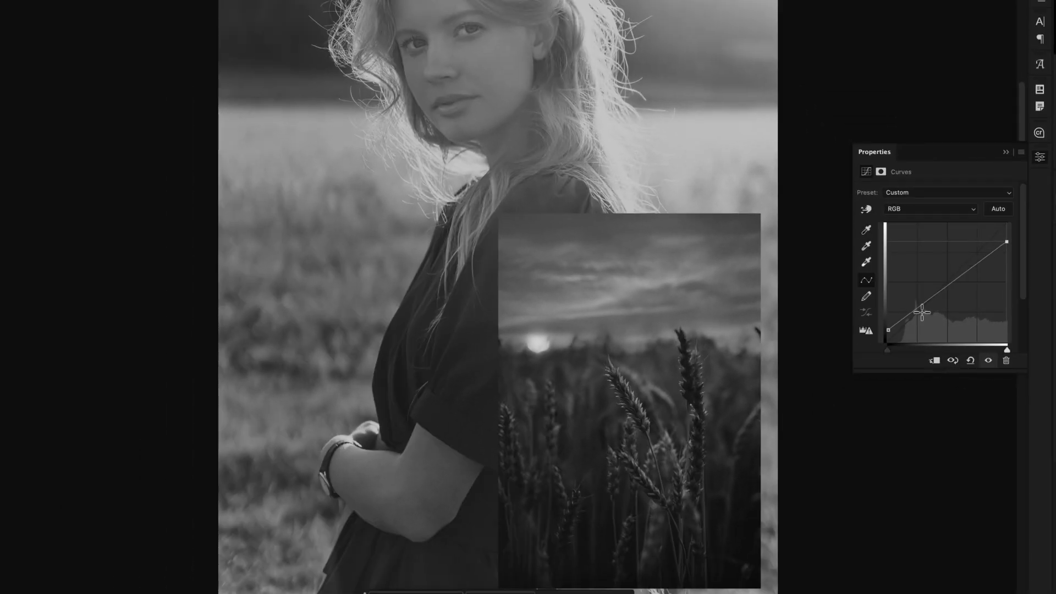
Add shadow, midtone and highlight points to the RGB curve, lowering the shadows and lifting the midtones into a gentle S-curve.
{"action": "left_click_drag", "start_coordinate": [920, 311], "coordinate": [921, 319]}
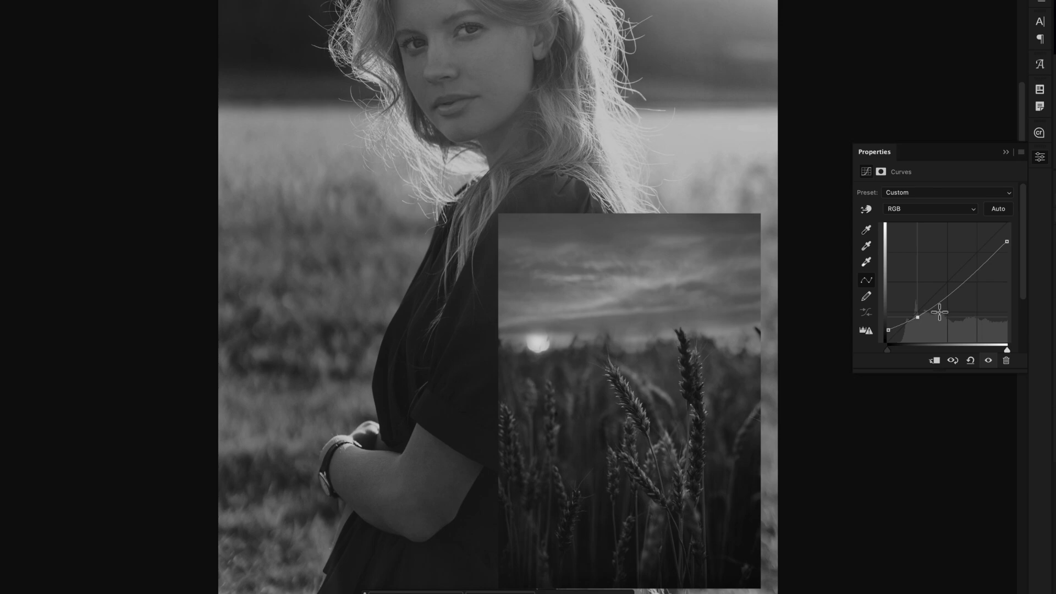
{"action": "left_click", "coordinate": [950, 295]}
{"action": "left_click_drag", "start_coordinate": [952, 297], "coordinate": [953, 290]}
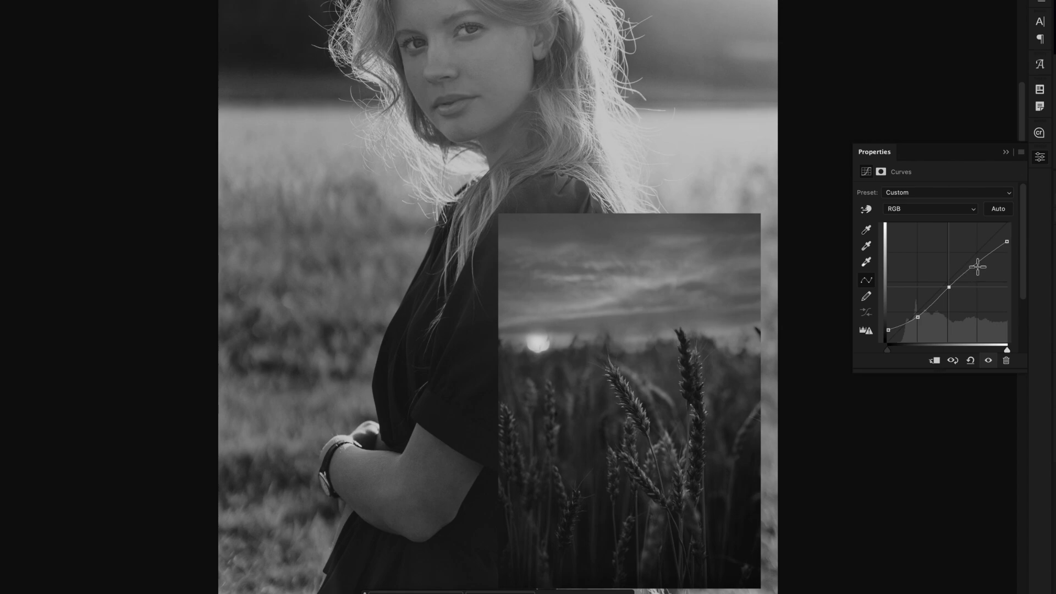
{"action": "left_click_drag", "start_coordinate": [977, 266], "coordinate": [978, 266]}
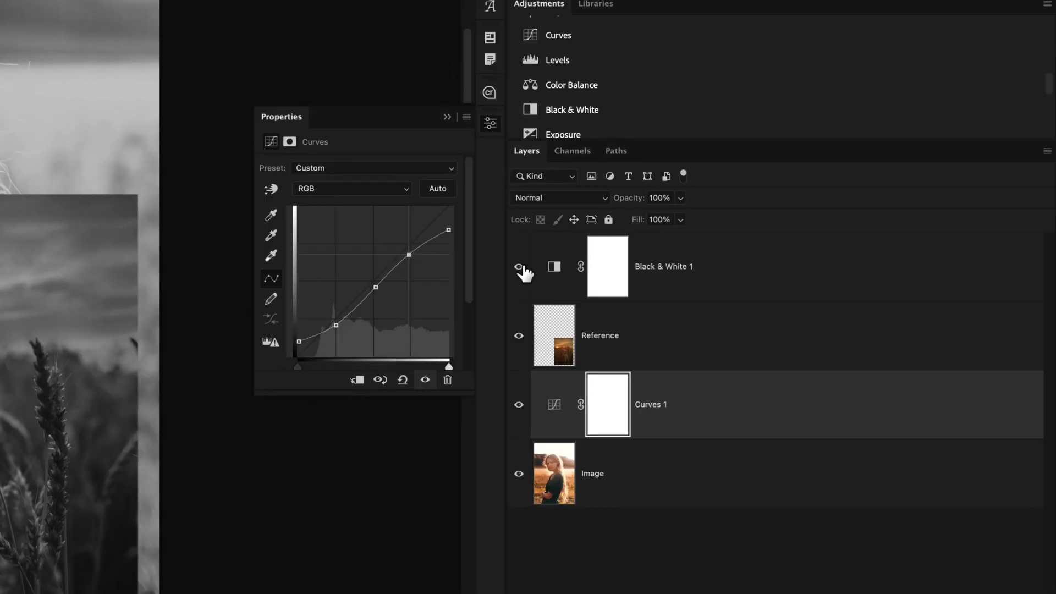
Hide the Black & White layer and toggle the Curves layer's visibility to compare the image before and after.
{"action": "left_click", "coordinate": [1055, 270]}
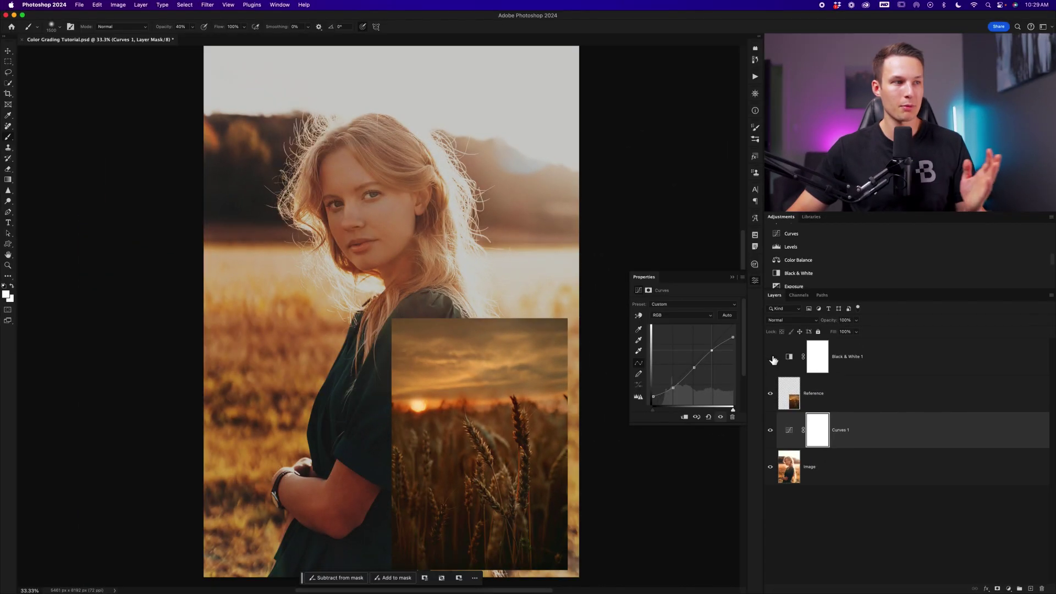
{"action": "left_click", "coordinate": [771, 431]}
{"action": "left_click", "coordinate": [770, 430]}
{"action": "left_click", "coordinate": [771, 431]}
{"action": "left_click", "coordinate": [771, 431]}
{"action": "left_click", "coordinate": [770, 431]}
{"action": "left_click", "coordinate": [771, 431]}
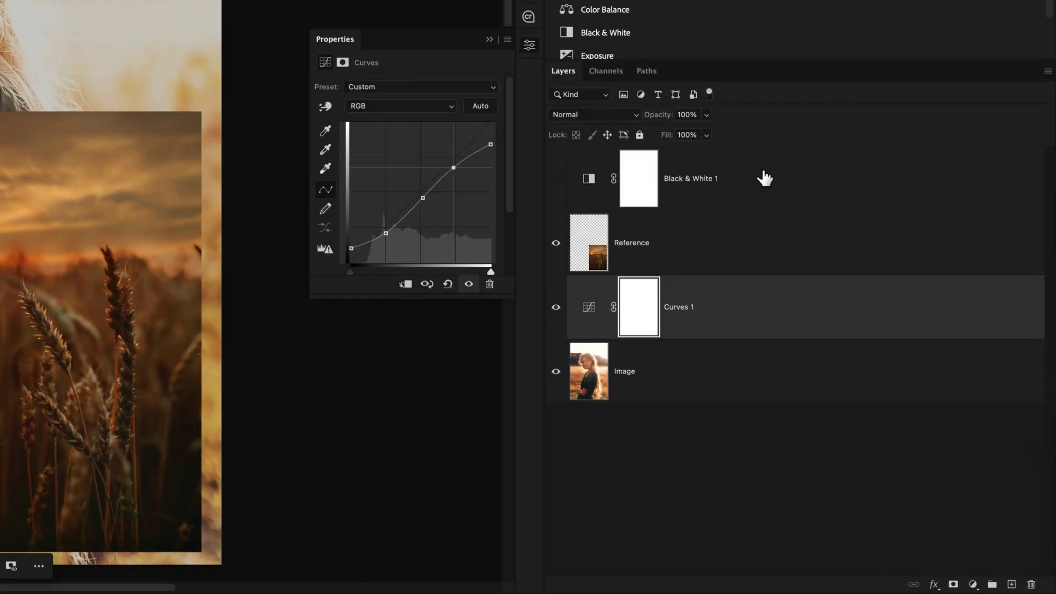
Delete the Black & White adjustment layer and add a Gradient Map adjustment above the Curves layer.
{"action": "left_click_drag", "start_coordinate": [745, 178], "coordinate": [1032, 585]}
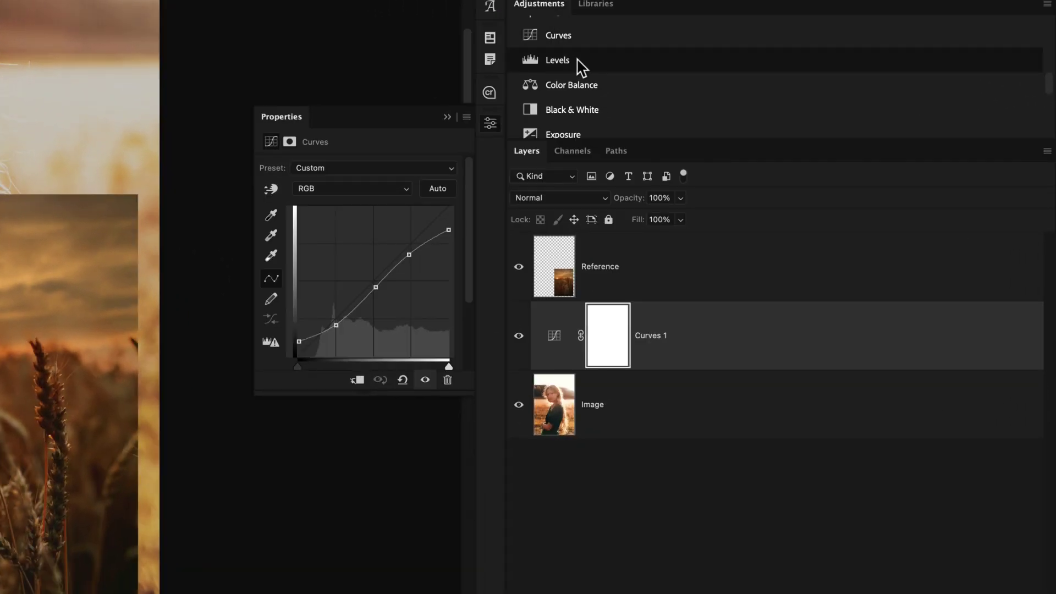
{"action": "scroll", "coordinate": [619, 110], "scroll_direction": "down", "scroll_amount": 5}
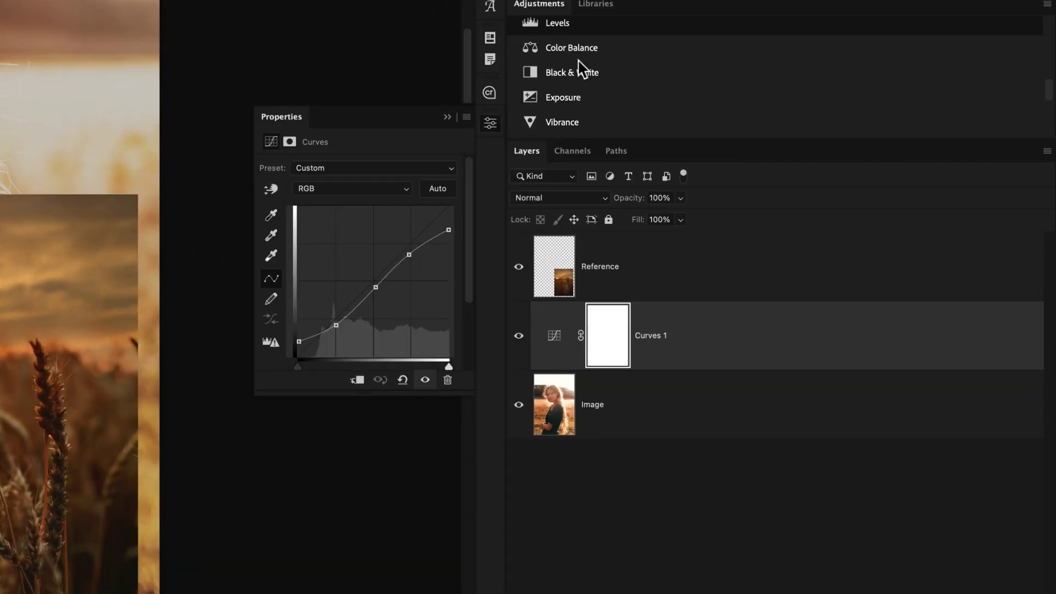
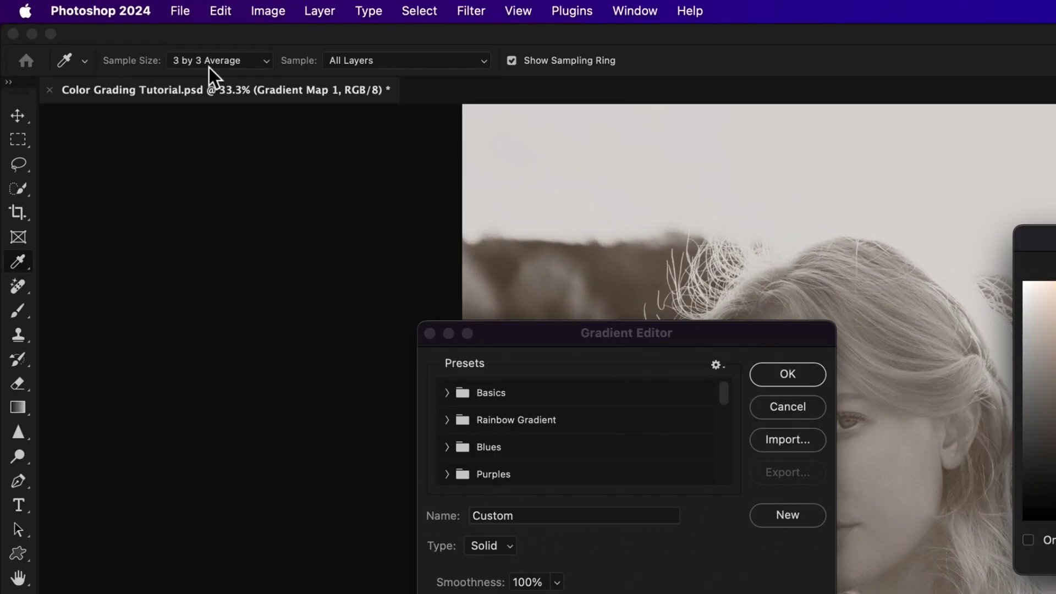
Set the eyedropper to a 3 by 3 average of all layers and give the gradient's darkest stop the colour #1b1f11.
{"action": "left_click", "coordinate": [93, 27]}
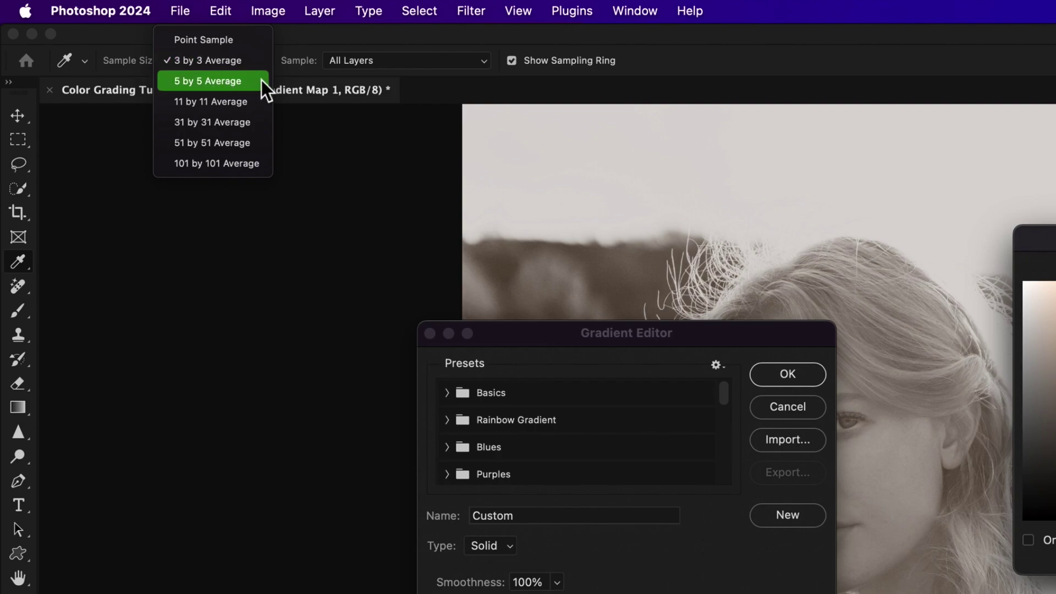
{"action": "left_click", "coordinate": [243, 65]}
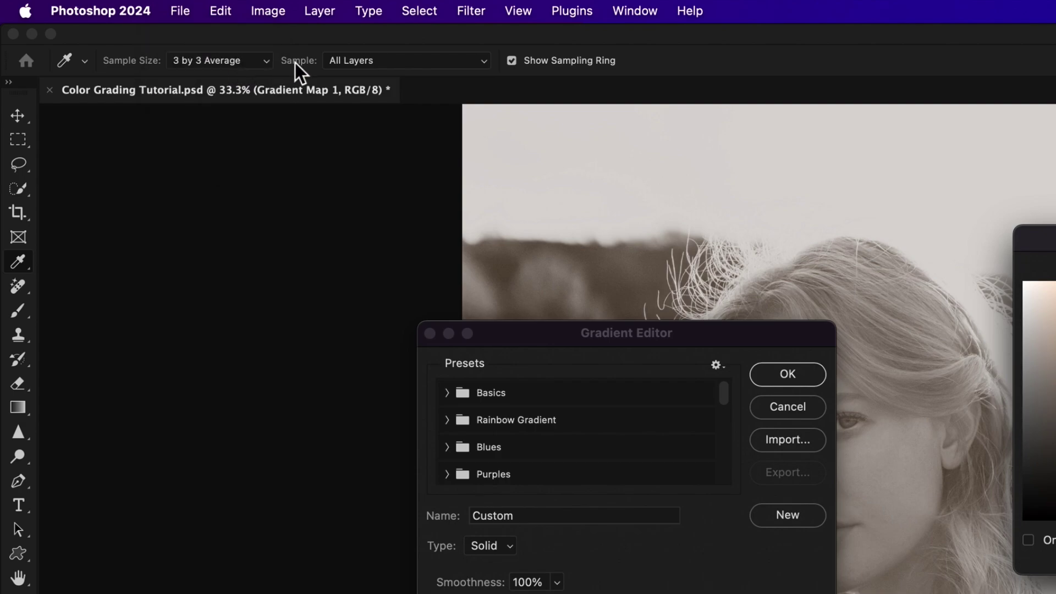
{"action": "left_click", "coordinate": [366, 63]}
{"action": "left_click", "coordinate": [402, 64]}
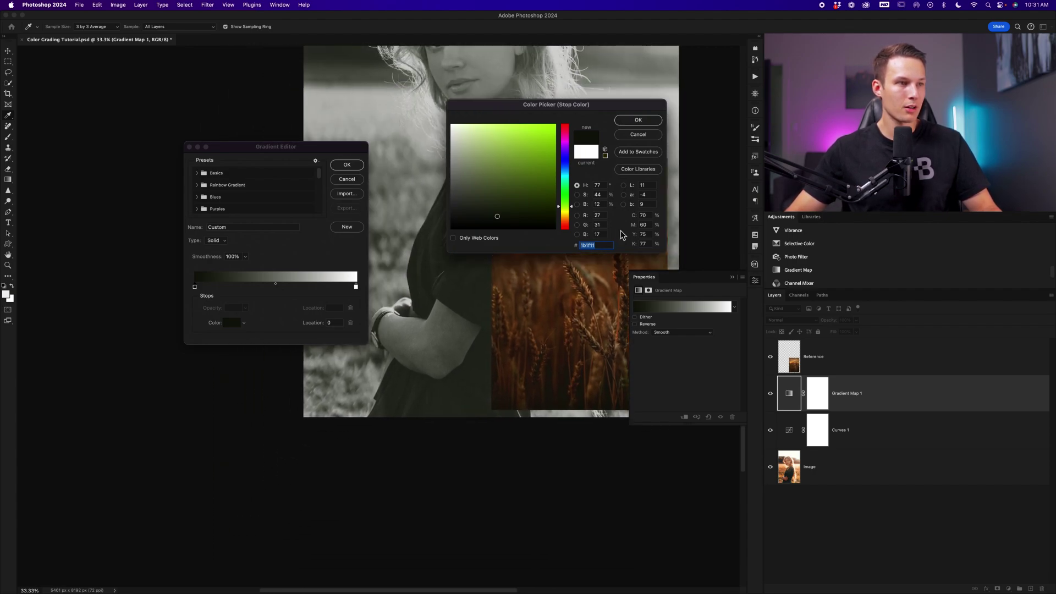
{"action": "left_click", "coordinate": [638, 120]}
Add a midtone stop at location 50 and colour it brown #876037, sampled from the wheat in the reference photo.
{"action": "left_click", "coordinate": [356, 286]}
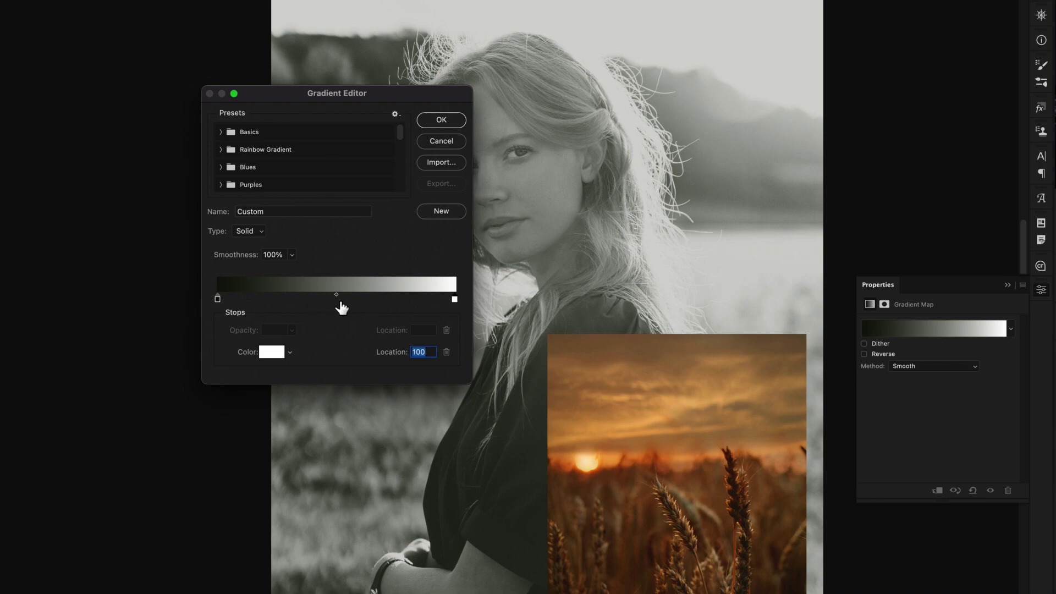
{"action": "left_click", "coordinate": [337, 301]}
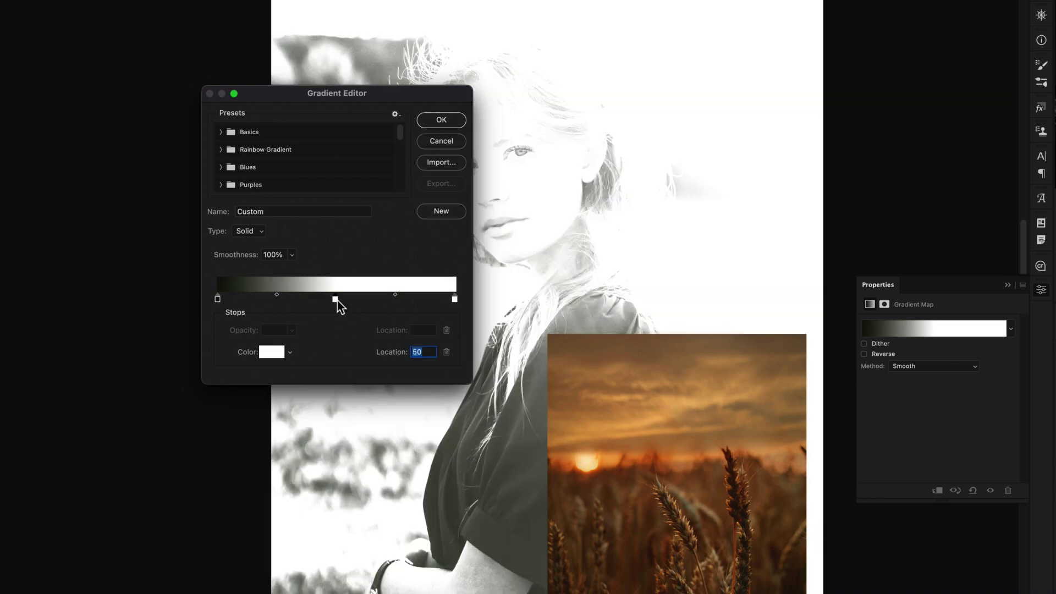
{"action": "left_click", "coordinate": [277, 355]}
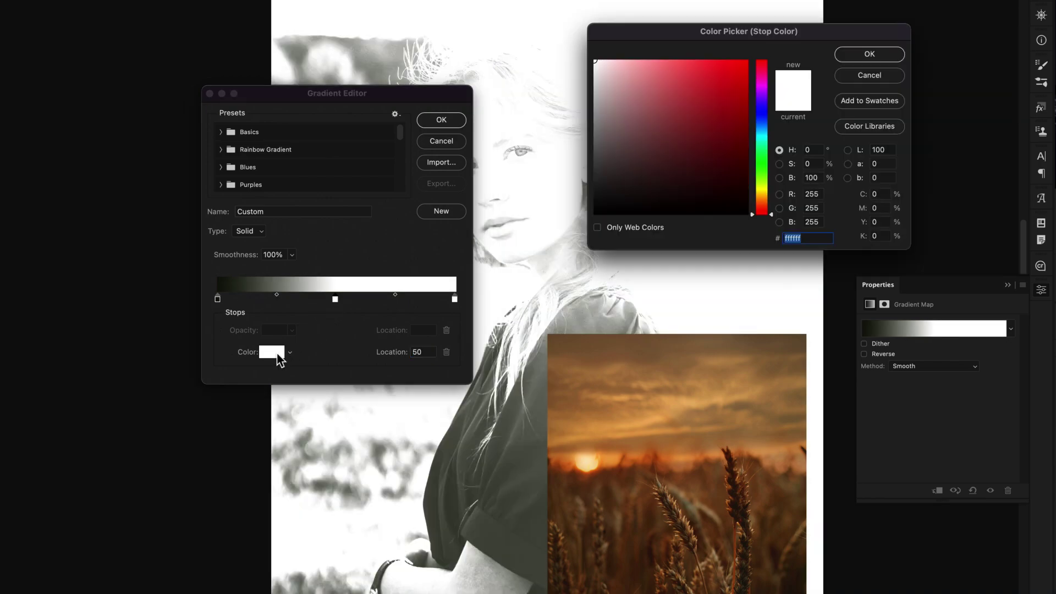
{"action": "left_click", "coordinate": [640, 526]}
{"action": "left_click_drag", "start_coordinate": [640, 527], "coordinate": [623, 505]}
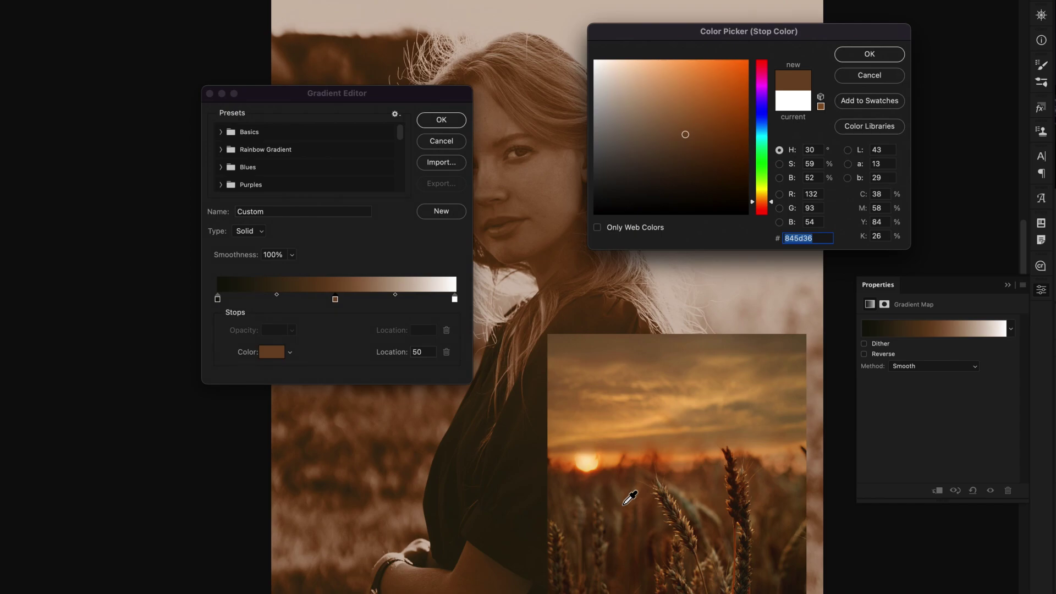
{"action": "left_click_drag", "start_coordinate": [624, 506], "coordinate": [633, 515]}
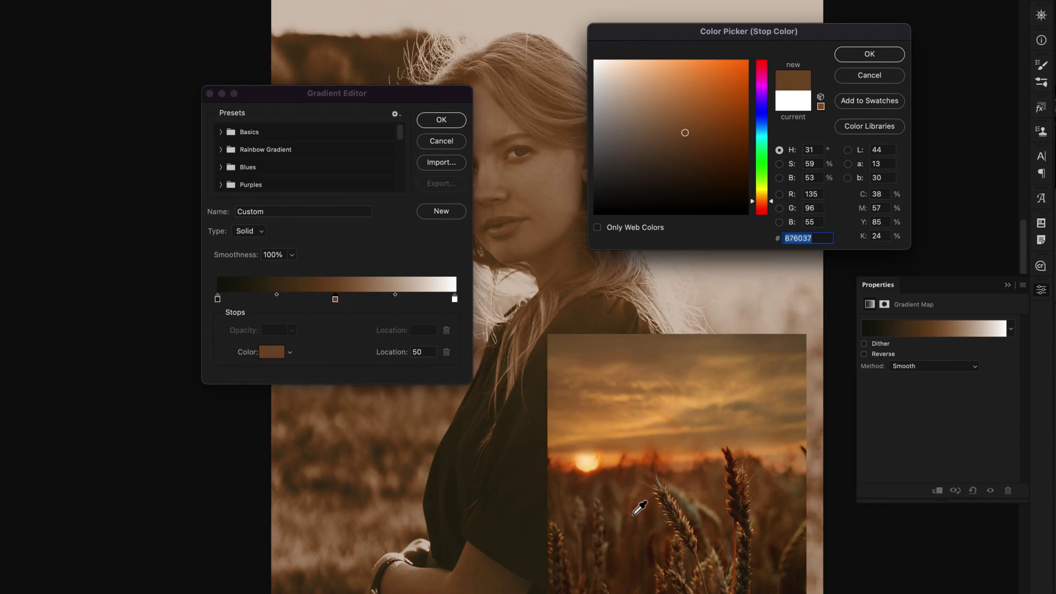
{"action": "left_click", "coordinate": [897, 53]}
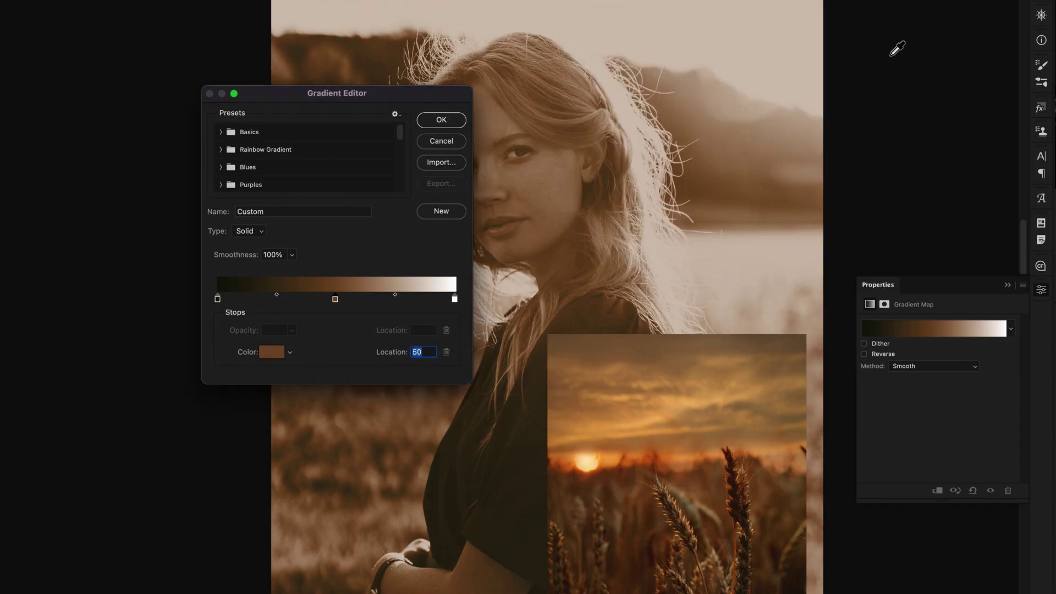
Recolour the gradient's white stop at location 100 to #fce6b9, sampled from the sun in the reference photo.
{"action": "left_click", "coordinate": [456, 299]}
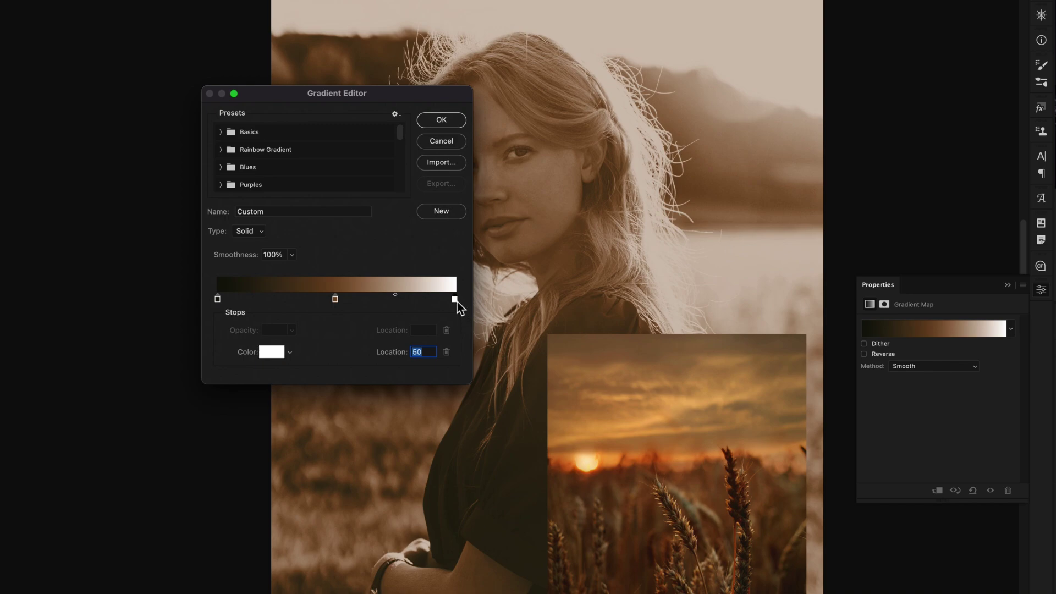
{"action": "left_click", "coordinate": [272, 352]}
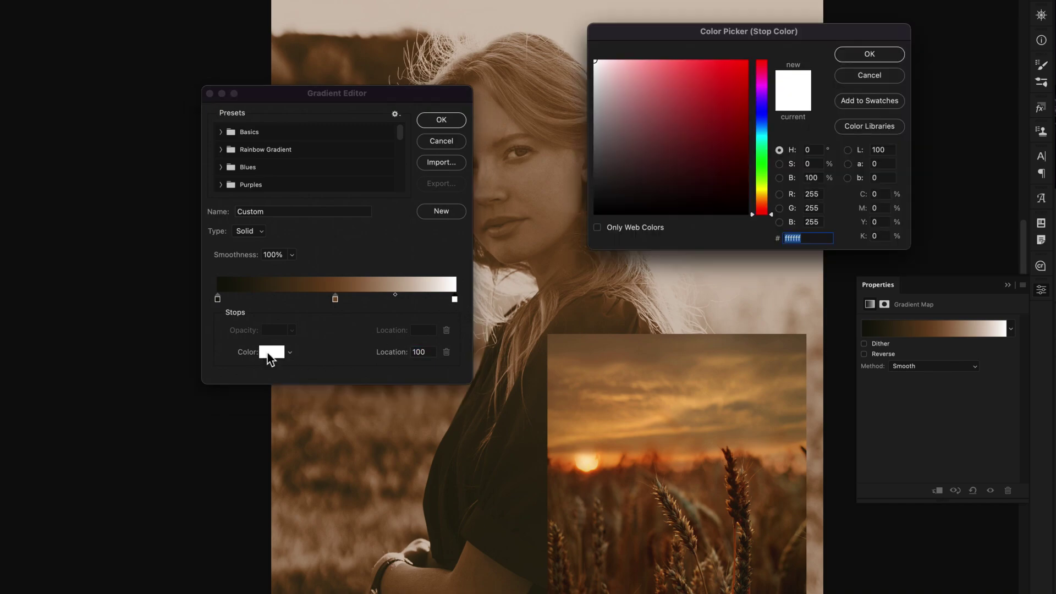
{"action": "left_click", "coordinate": [588, 469]}
{"action": "left_click", "coordinate": [588, 470]}
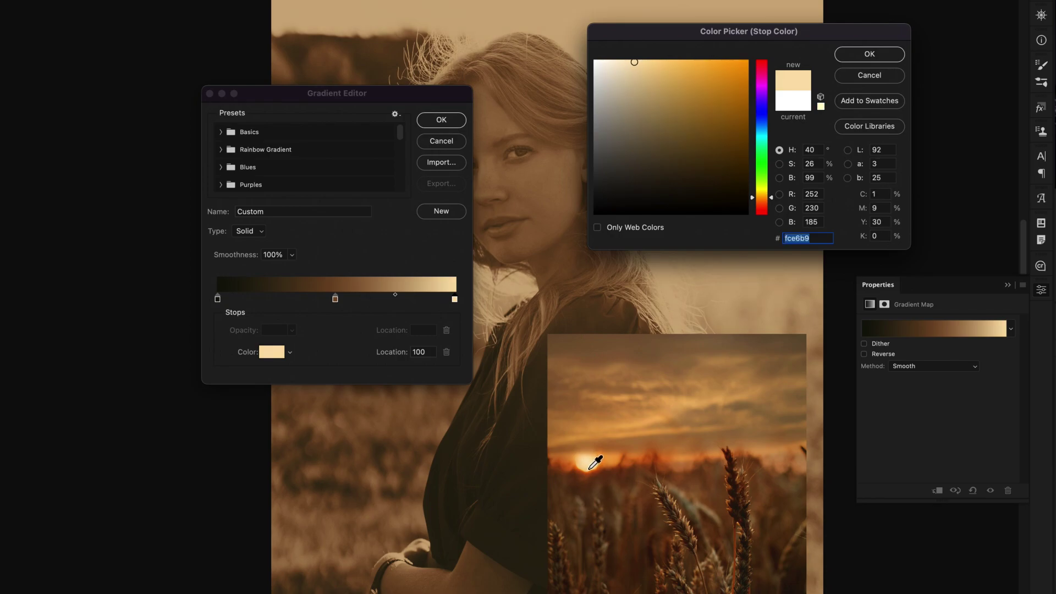
{"action": "left_click", "coordinate": [885, 55]}
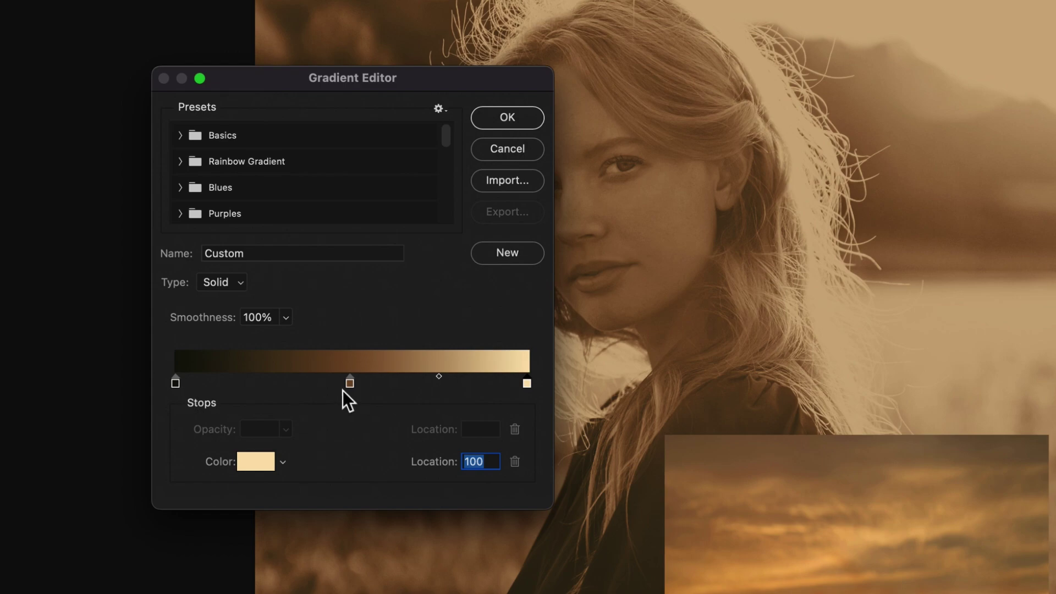
Add a gradient stop at location 23 and colour it dark brown #2c2217, sampled from the reference photo's shadows.
{"action": "left_click", "coordinate": [258, 384]}
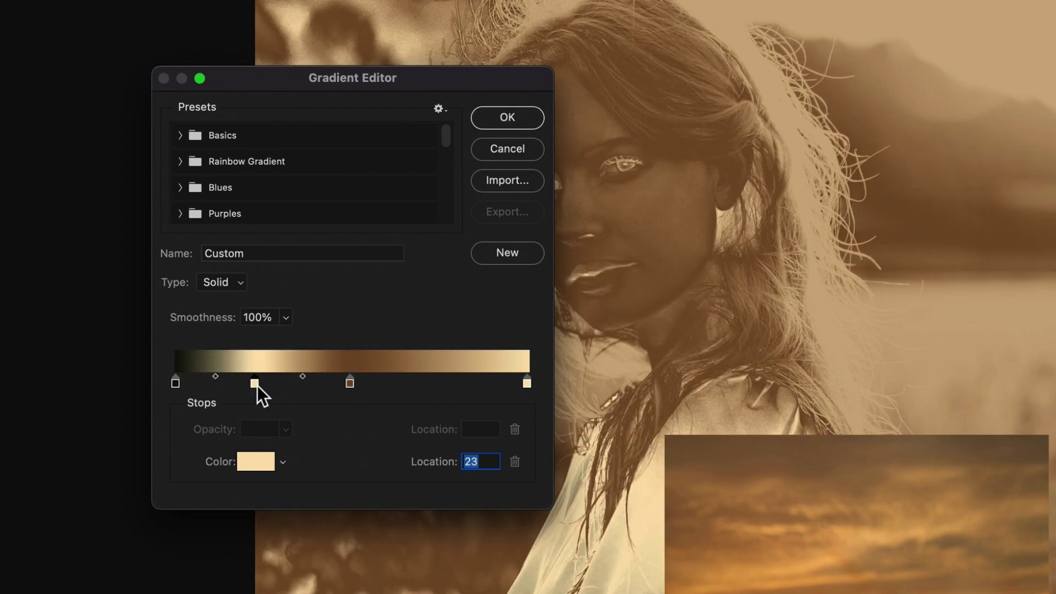
{"action": "left_click", "coordinate": [256, 462]}
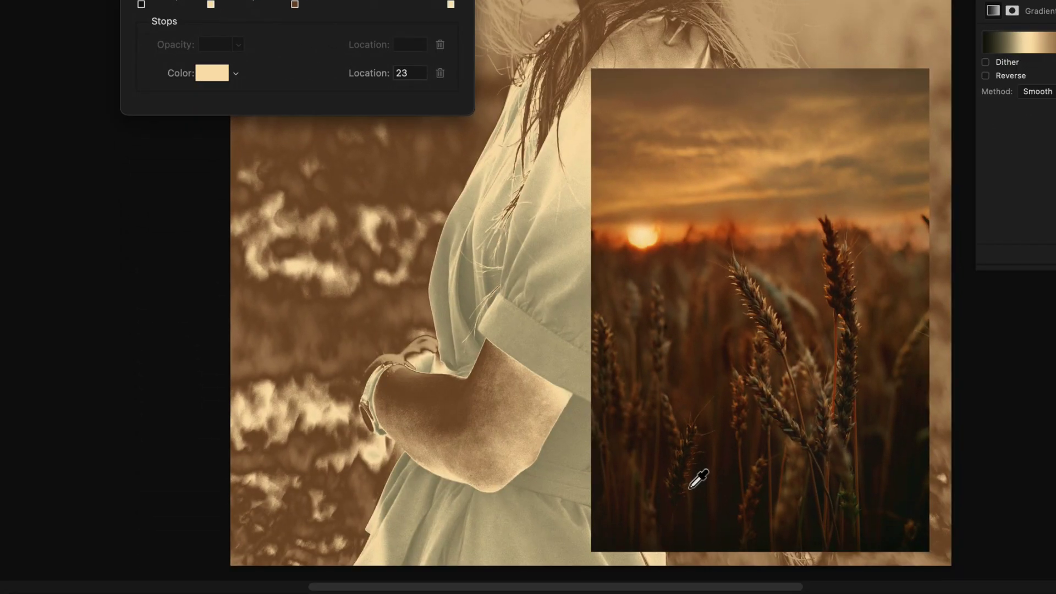
{"action": "left_click_drag", "start_coordinate": [690, 488], "coordinate": [699, 496]}
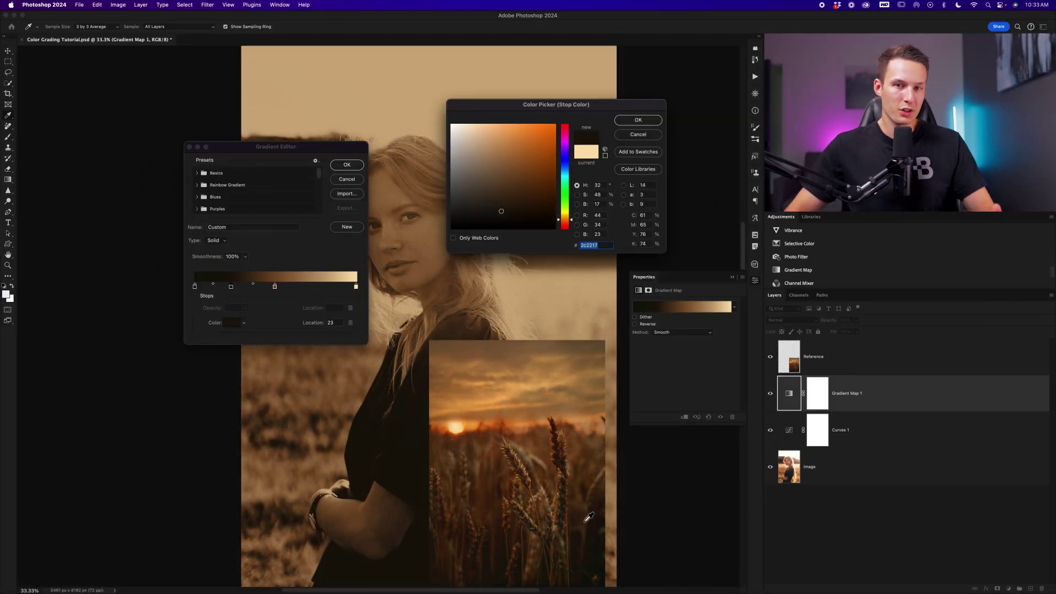
{"action": "left_click", "coordinate": [638, 120]}
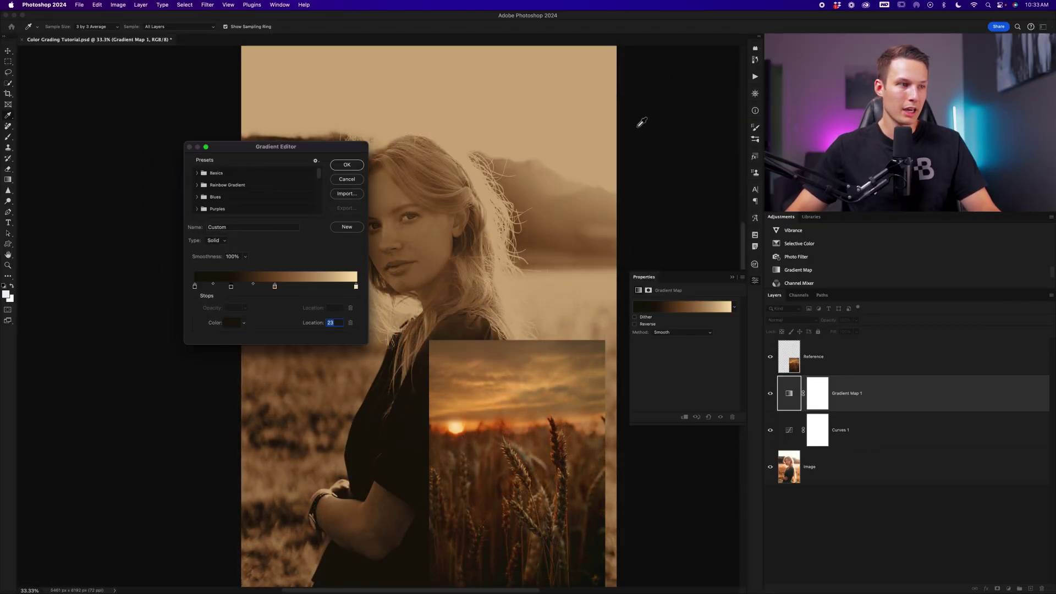
Add a gradient stop at location 75 coloured golden #e1b26c, sampled from the reference photo's sky, and accept the gradient.
{"action": "left_click", "coordinate": [316, 289]}
{"action": "scroll", "coordinate": [317, 292], "scroll_direction": "right", "scroll_amount": 1}
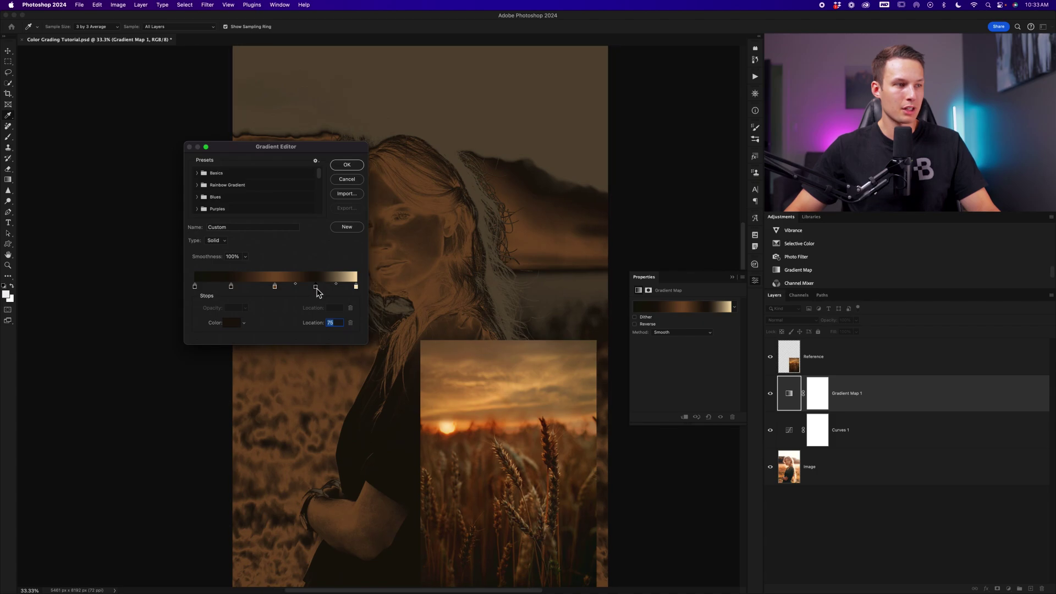
{"action": "left_click", "coordinate": [232, 324]}
{"action": "left_click_drag", "start_coordinate": [533, 418], "coordinate": [517, 384]}
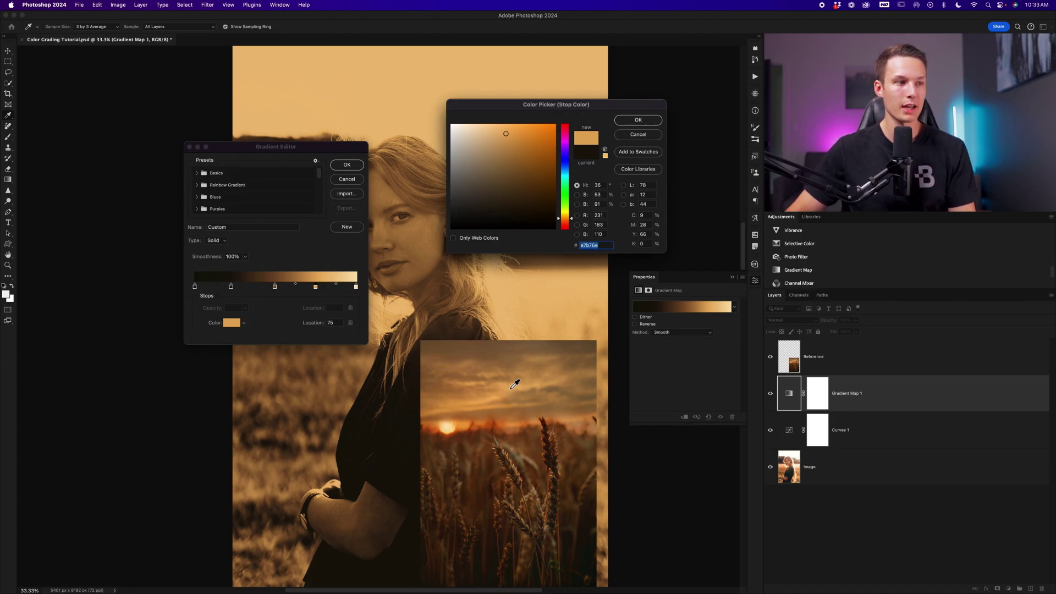
{"action": "left_click", "coordinate": [520, 405]}
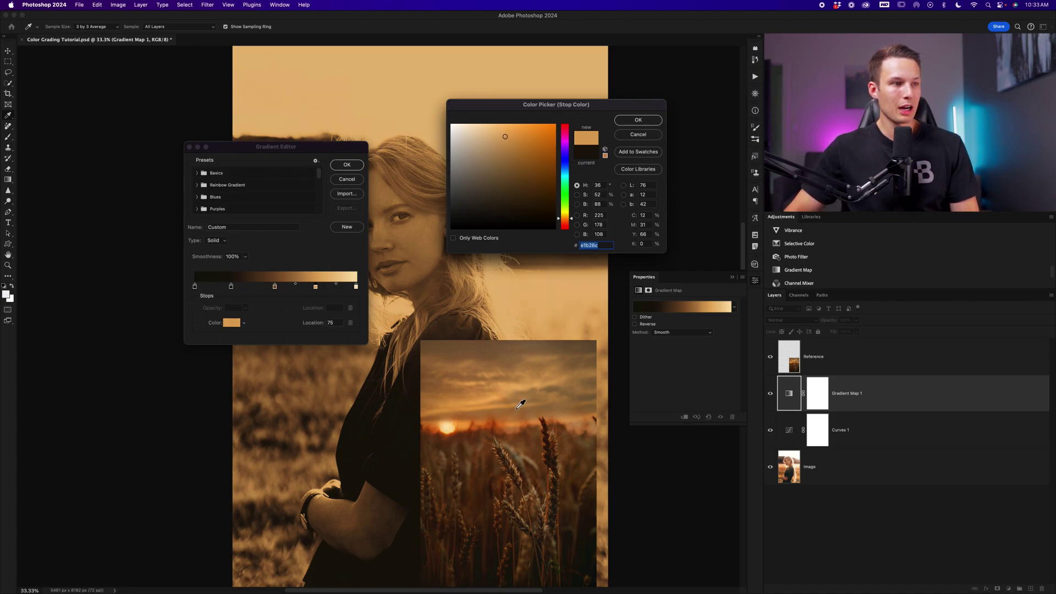
{"action": "left_click", "coordinate": [637, 120]}
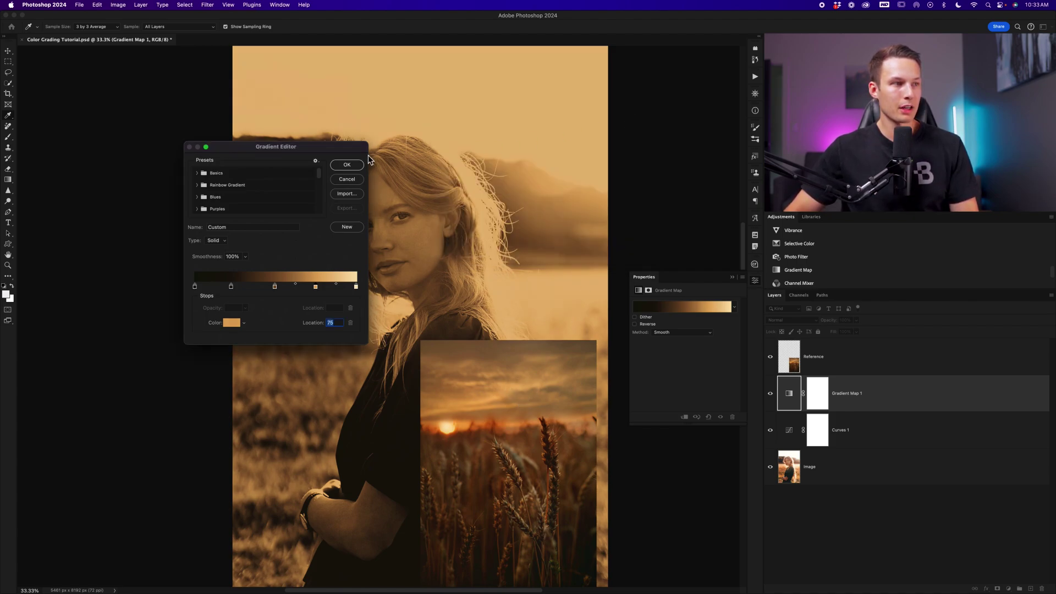
{"action": "left_click", "coordinate": [356, 168]}
{"action": "key", "text": "b"}
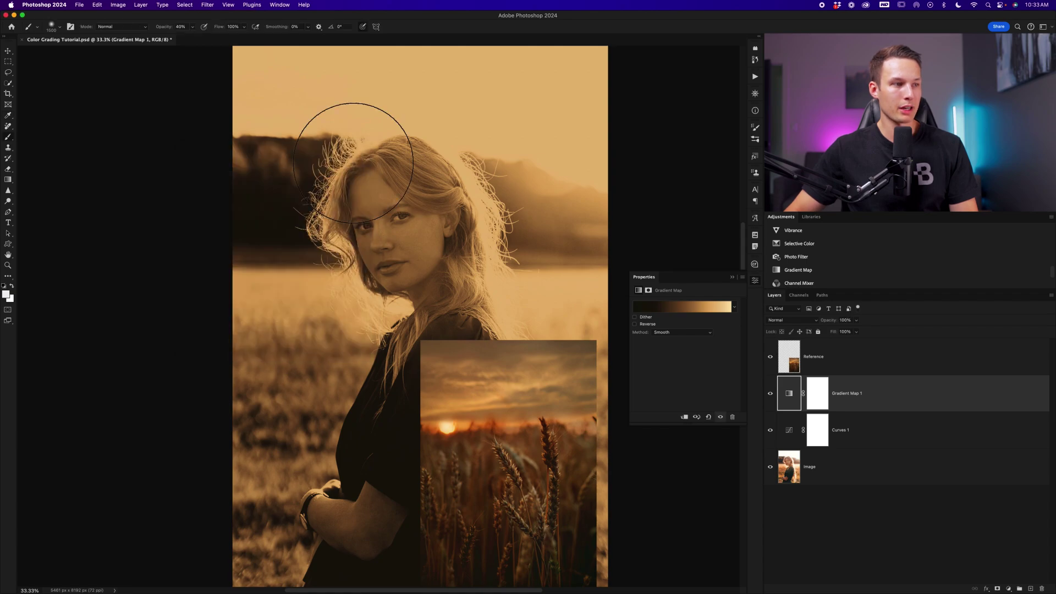
Set the Gradient Map layer's blend mode to Soft Light and reduce its opacity to 57%.
{"action": "scroll", "coordinate": [467, 209], "scroll_direction": "right", "scroll_amount": 4}
{"action": "scroll", "coordinate": [495, 235], "scroll_direction": "left", "scroll_amount": 2}
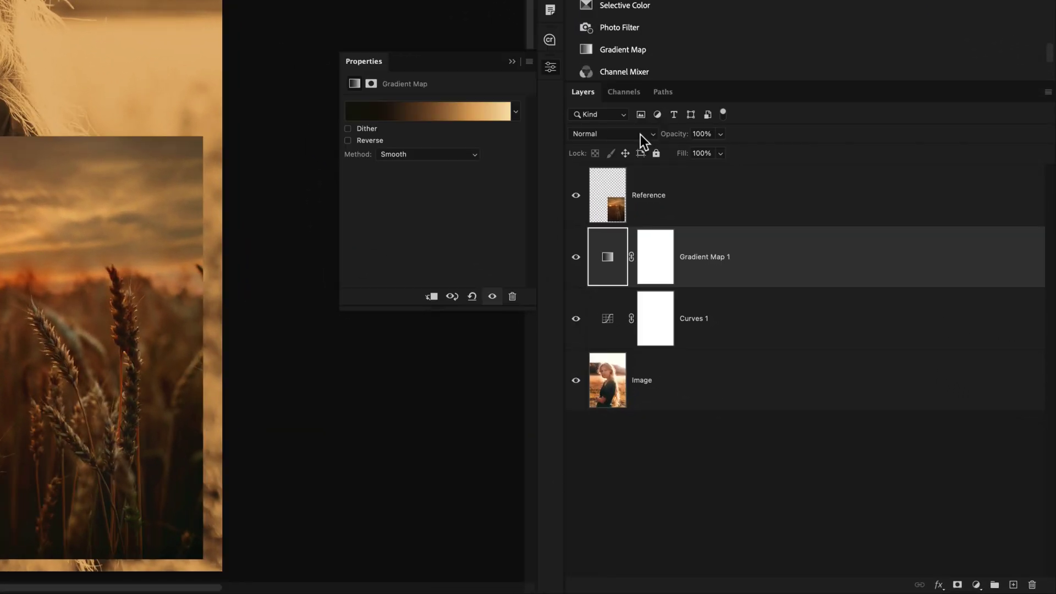
{"action": "left_click", "coordinate": [809, 320]}
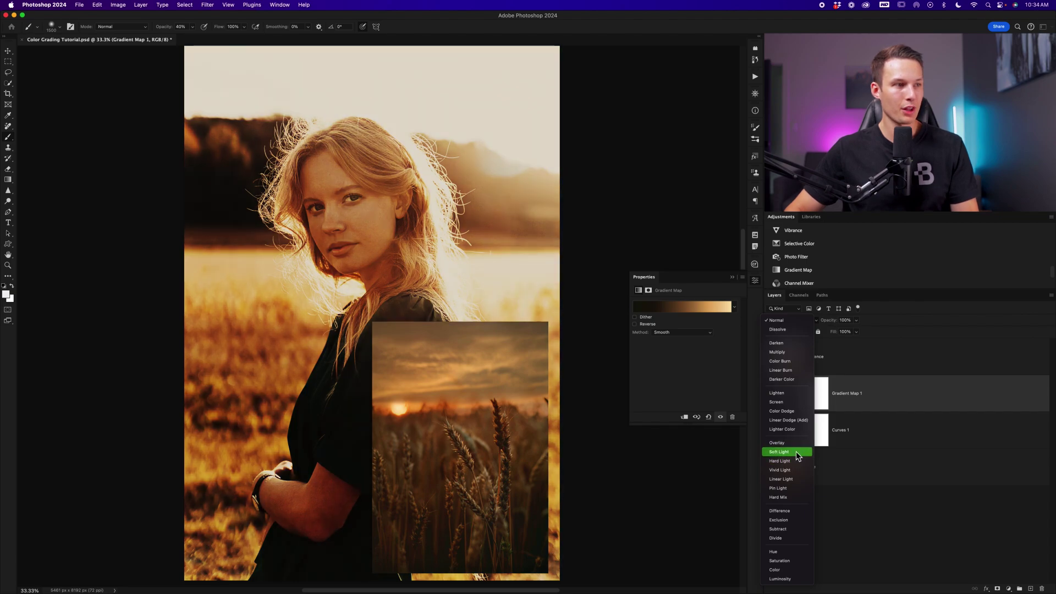
{"action": "left_click", "coordinate": [797, 452]}
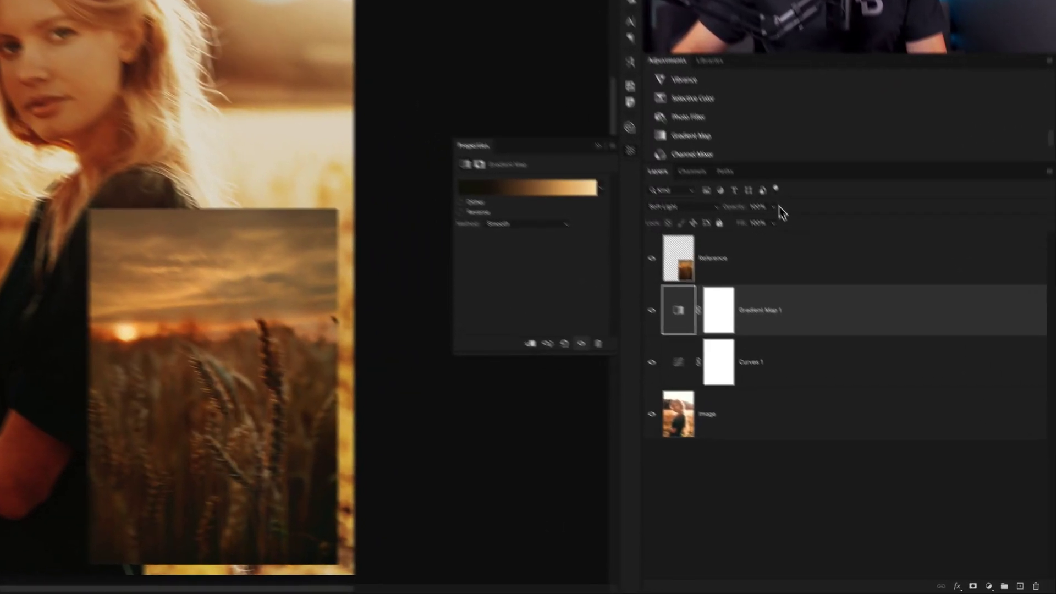
{"action": "left_click", "coordinate": [857, 321]}
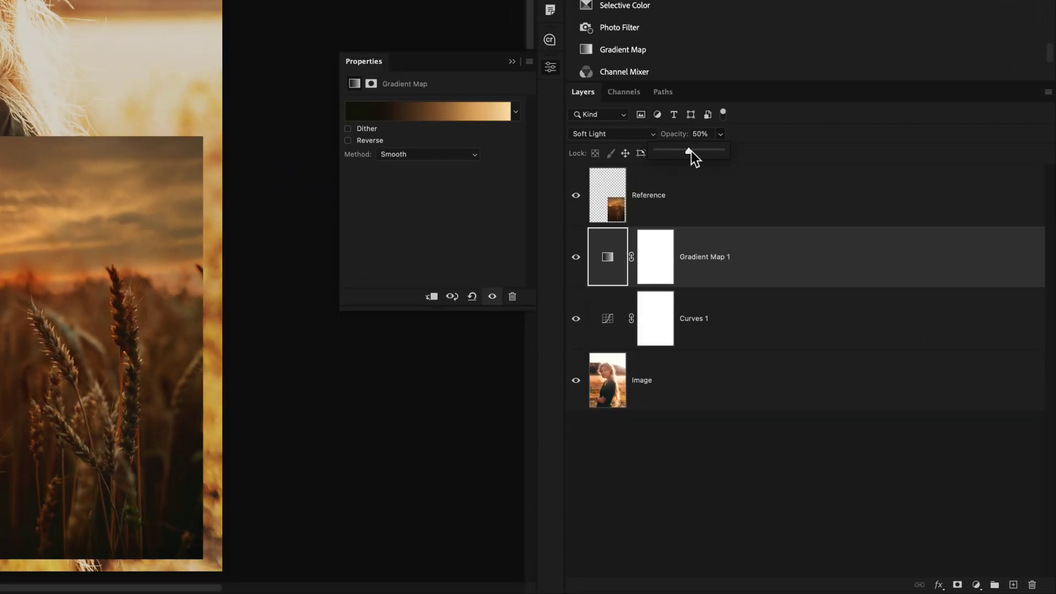
{"action": "left_click_drag", "start_coordinate": [686, 151], "coordinate": [696, 151]}
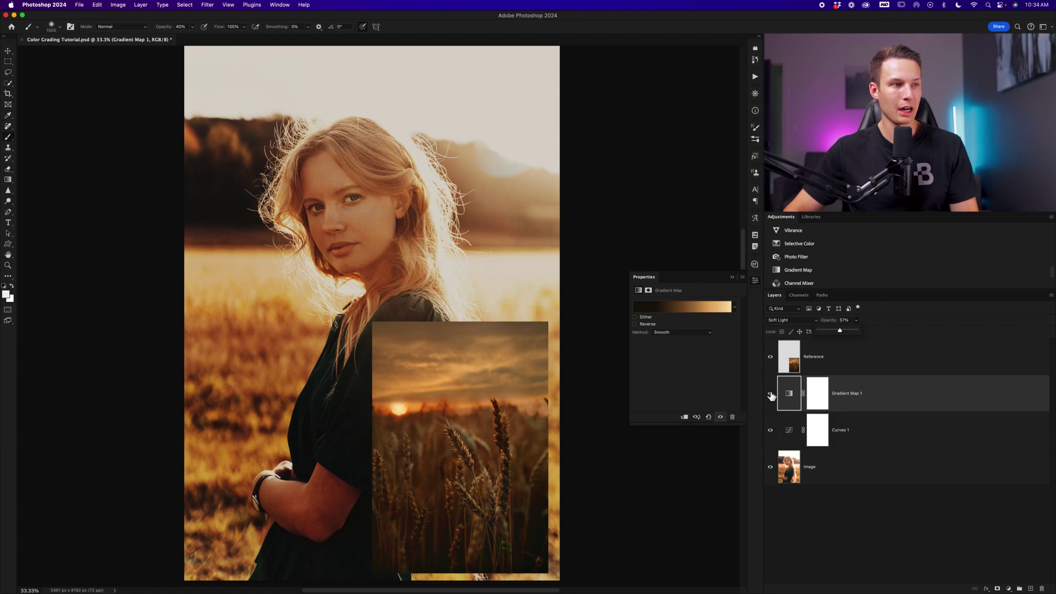
Compare the portrait with and without the Gradient Map layer by toggling its visibility.
{"action": "left_click", "coordinate": [770, 394]}
{"action": "left_click", "coordinate": [770, 394]}
{"action": "left_click", "coordinate": [771, 394]}
{"action": "left_click", "coordinate": [771, 394]}
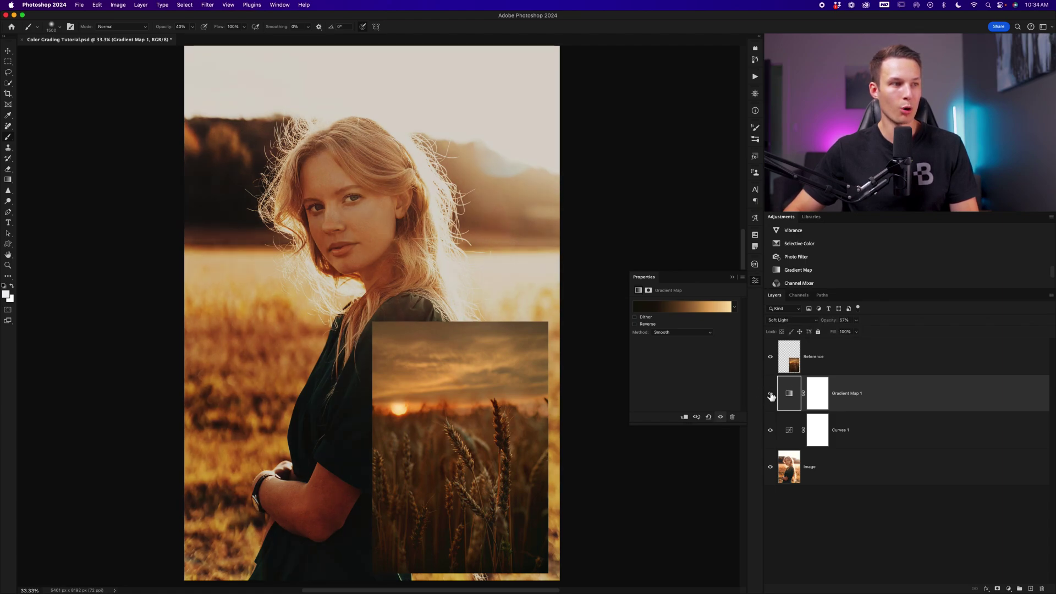
{"action": "mouse_move", "coordinate": [771, 400]}
{"action": "left_mouse_down"}
{"action": "mouse_move", "coordinate": [776, 424]}
{"action": "mouse_move", "coordinate": [775, 404]}
{"action": "left_mouse_up"}
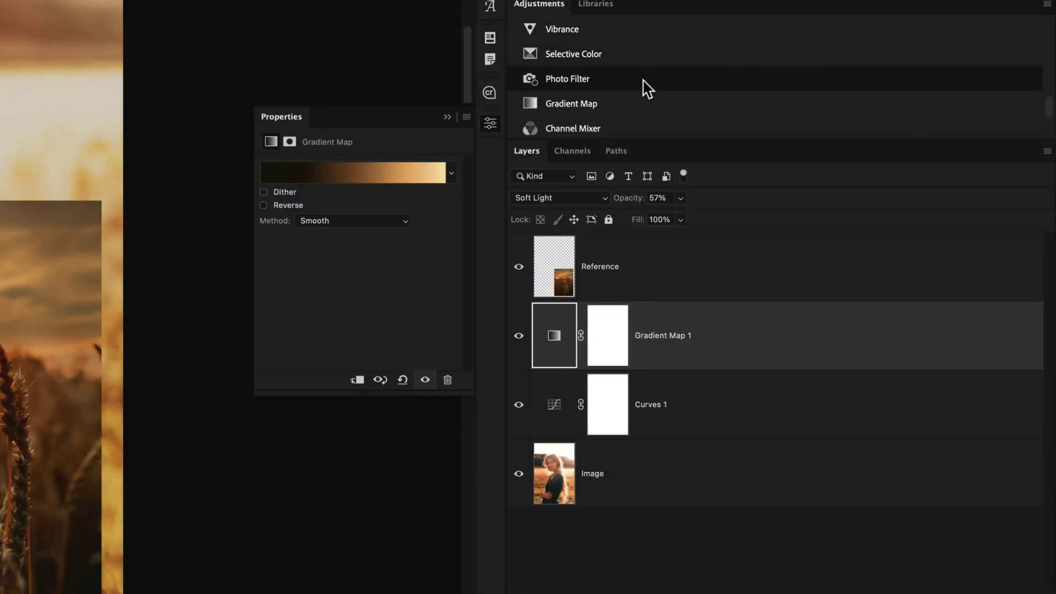
Add a Color Balance adjustment above the gradient map and shift its shadows slightly toward blue and cyan.
{"action": "scroll", "coordinate": [650, 93], "scroll_direction": "up", "scroll_amount": 4}
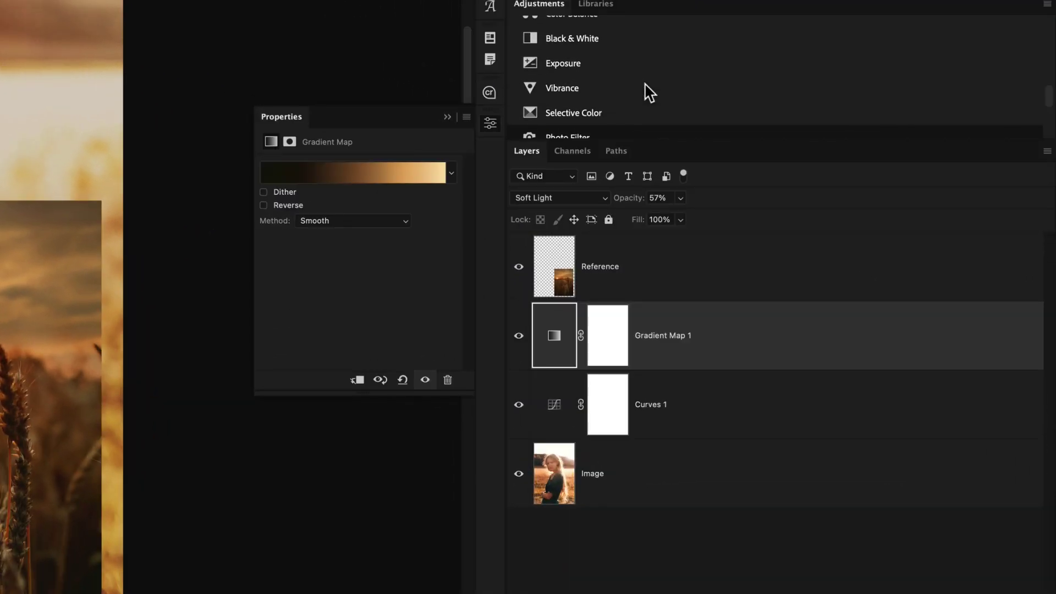
{"action": "left_click", "coordinate": [606, 61]}
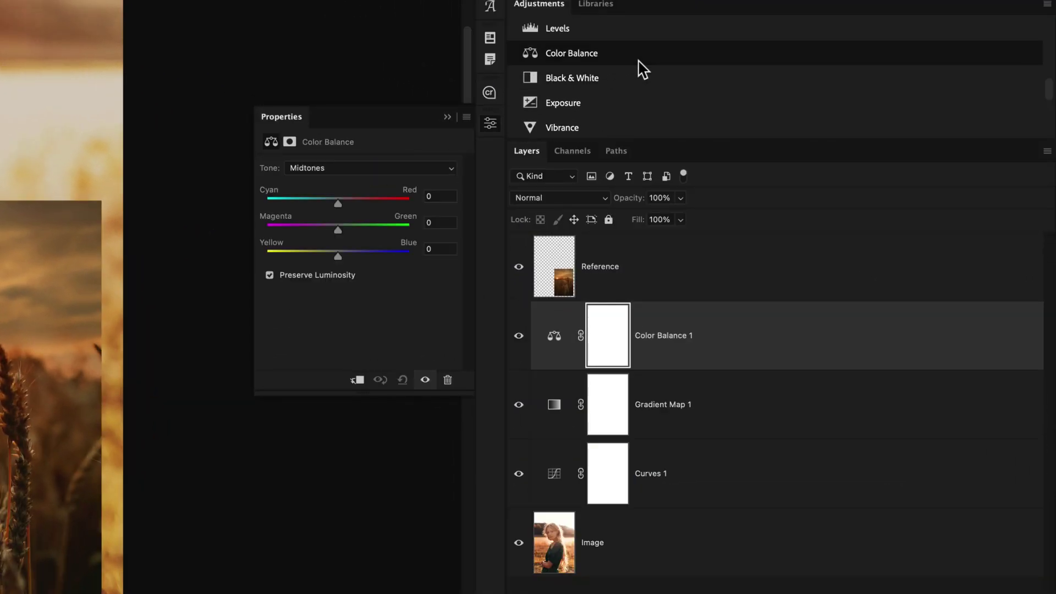
{"action": "left_click", "coordinate": [388, 168]}
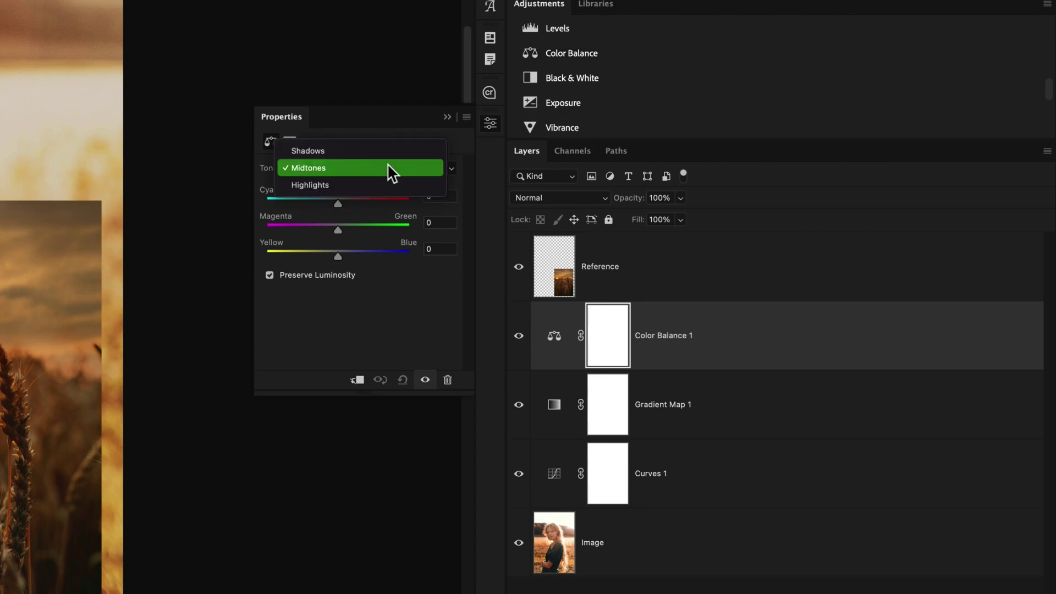
{"action": "left_click", "coordinate": [372, 155]}
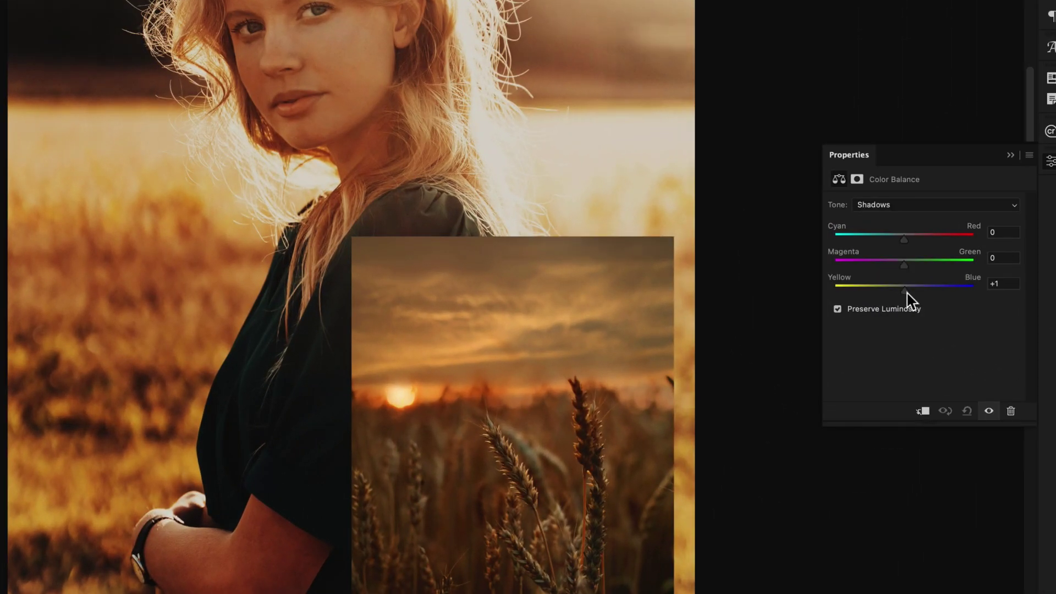
{"action": "left_click_drag", "start_coordinate": [907, 292], "coordinate": [900, 240]}
Set the Color Balance highlights to +5 red and +4 blue.
{"action": "left_click", "coordinate": [897, 206]}
{"action": "left_click", "coordinate": [897, 236]}
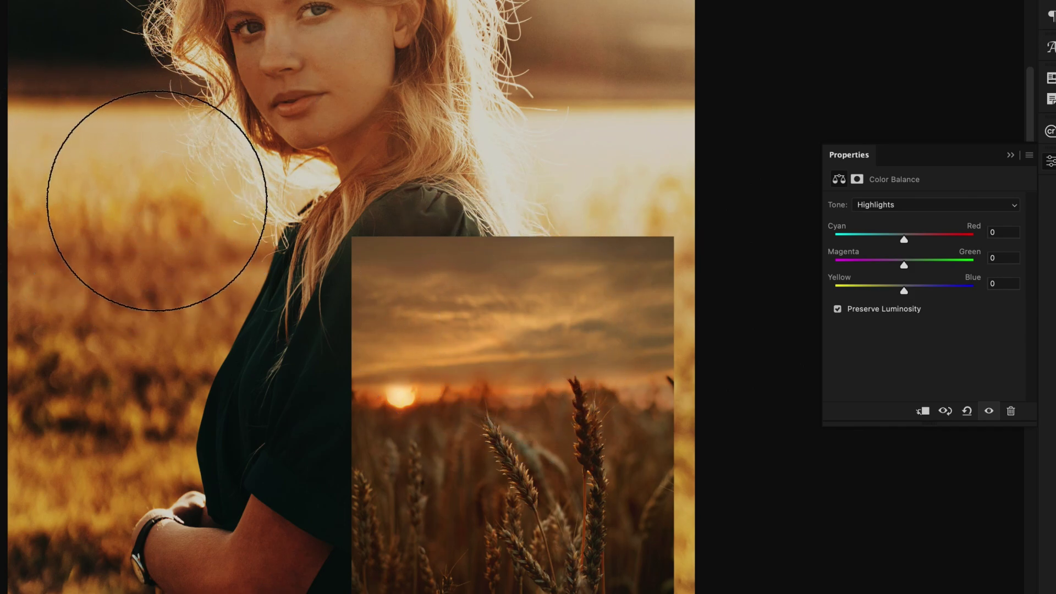
{"action": "left_click_drag", "start_coordinate": [904, 291], "coordinate": [909, 292]}
{"action": "left_click_drag", "start_coordinate": [904, 241], "coordinate": [908, 243]}
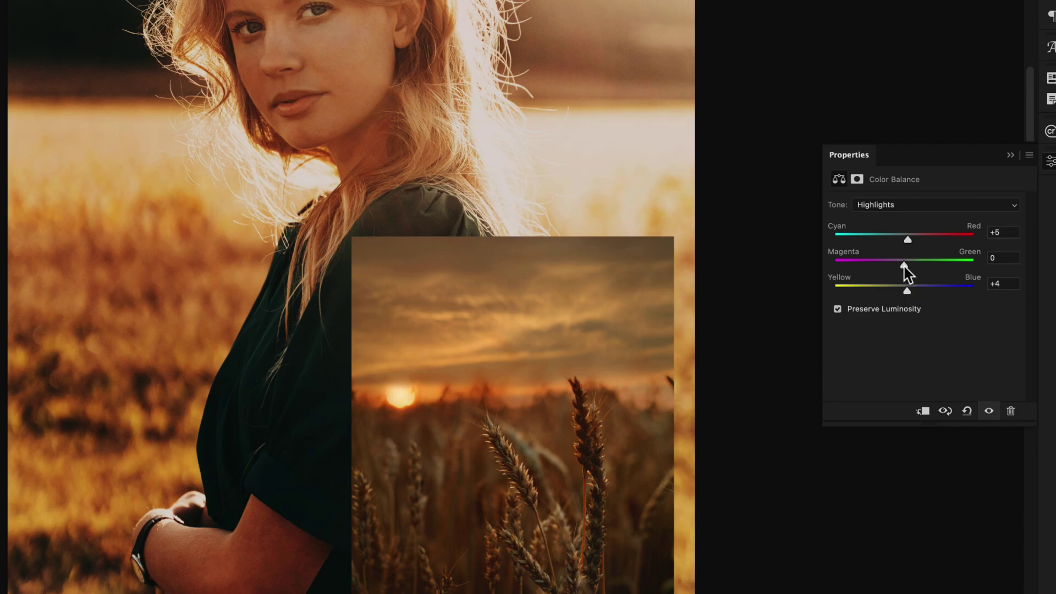
Show the Color Balance midtones and compare the portrait with and without the Color Balance layer.
{"action": "left_click", "coordinate": [915, 209]}
{"action": "left_click", "coordinate": [905, 187]}
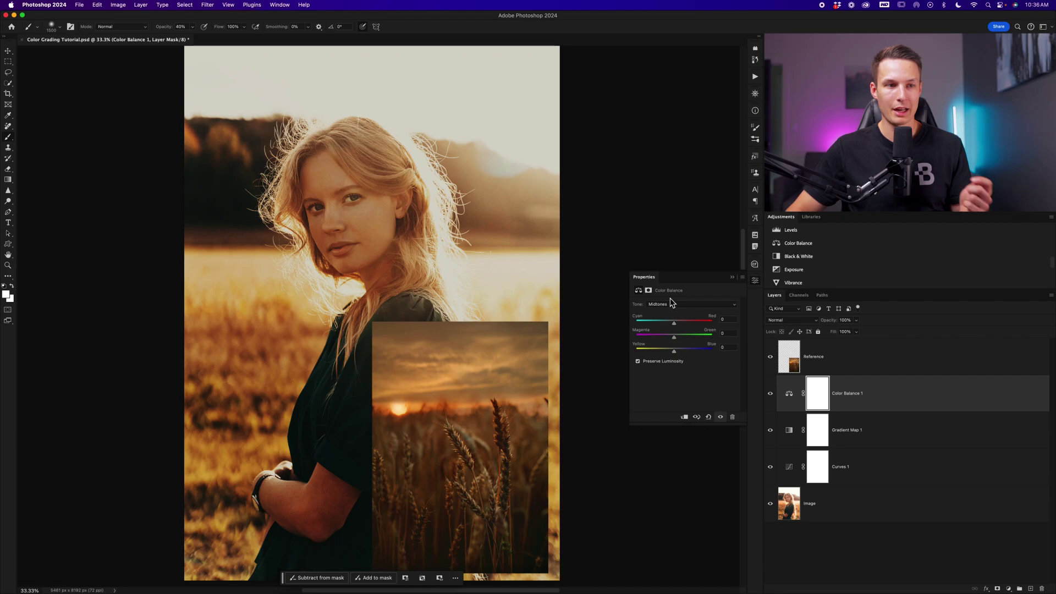
{"action": "left_click", "coordinate": [770, 394]}
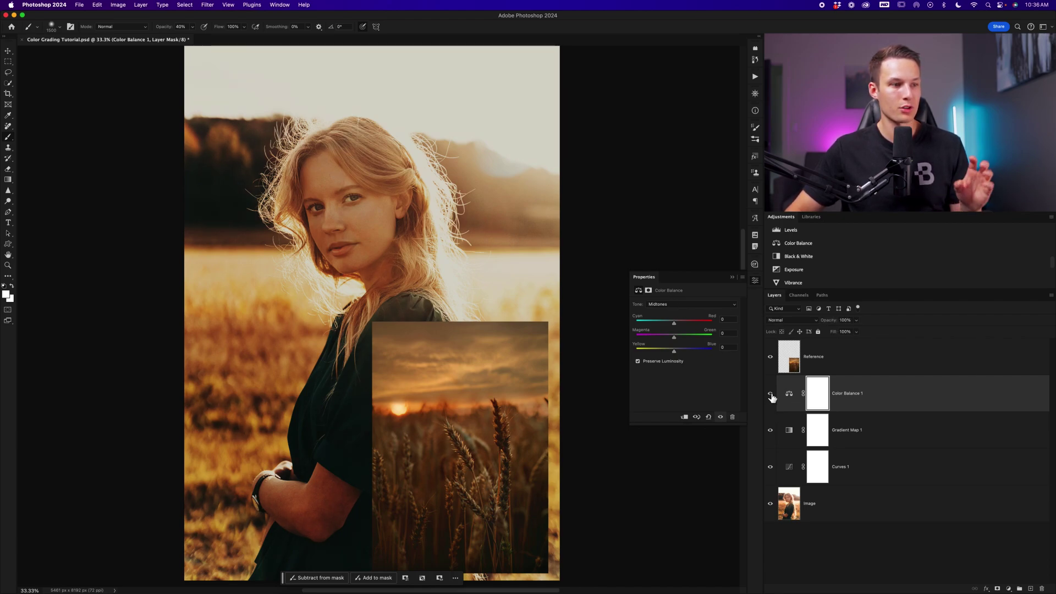
{"action": "left_click", "coordinate": [771, 394]}
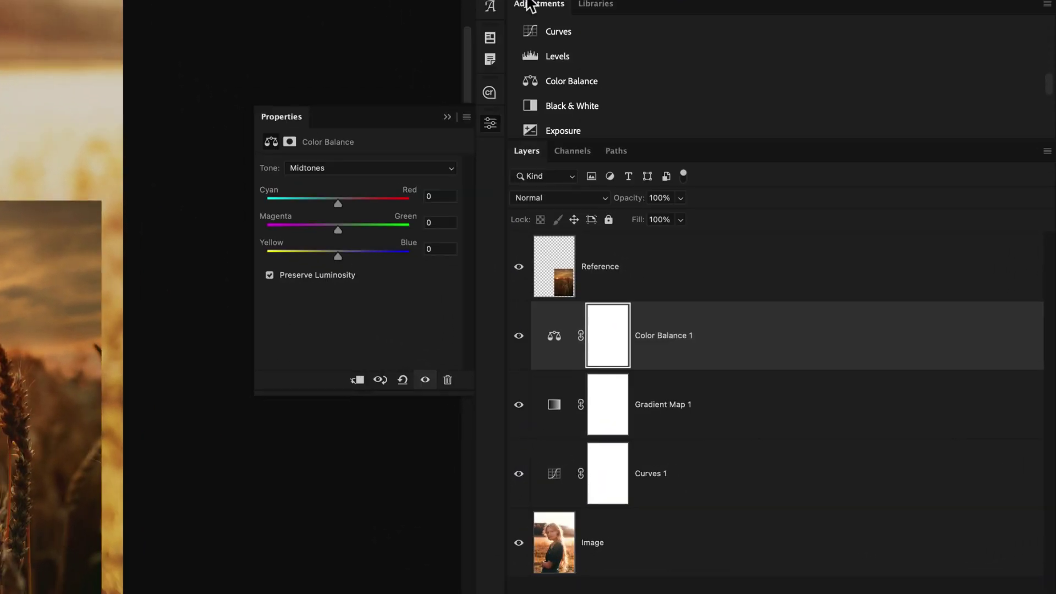
Add a Hue/Saturation adjustment above Color Balance and set its yellows to hue -8, saturation -31 and lightness -5.
{"action": "scroll", "coordinate": [610, 69], "scroll_direction": "up", "scroll_amount": 3}
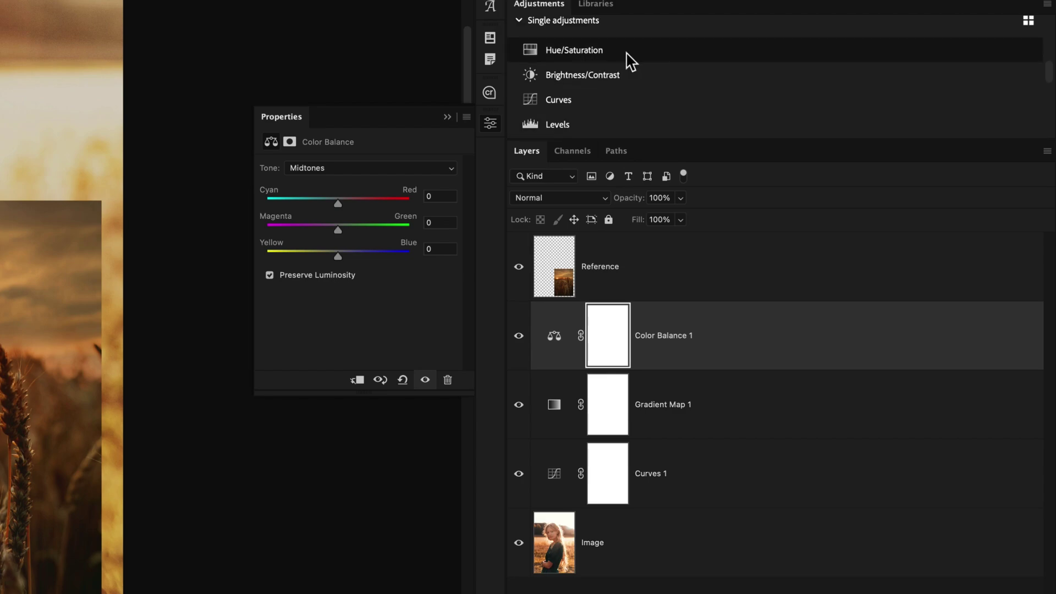
{"action": "left_click", "coordinate": [628, 53]}
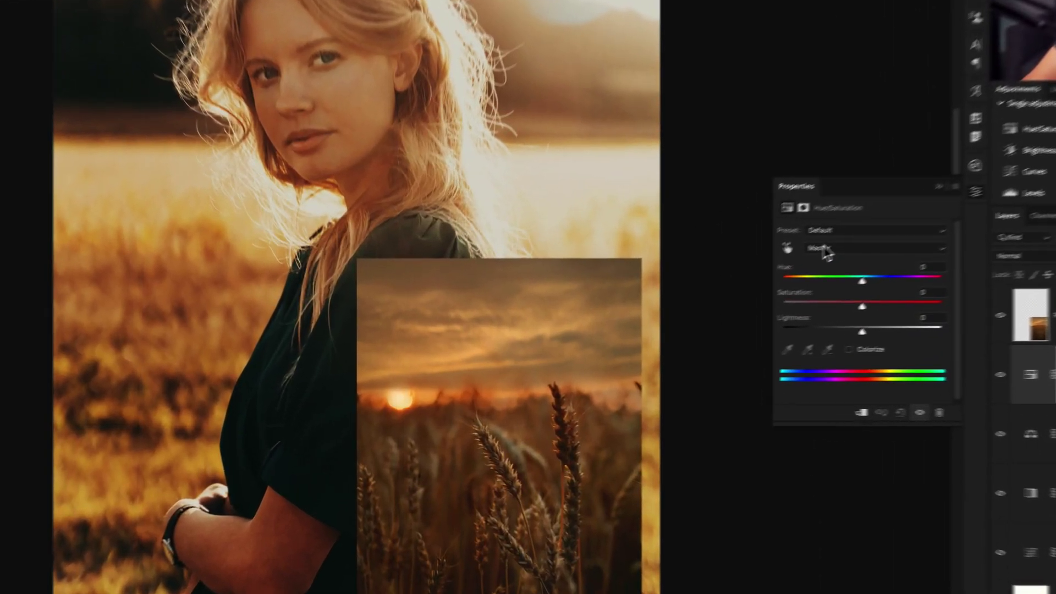
{"action": "left_click", "coordinate": [663, 315]}
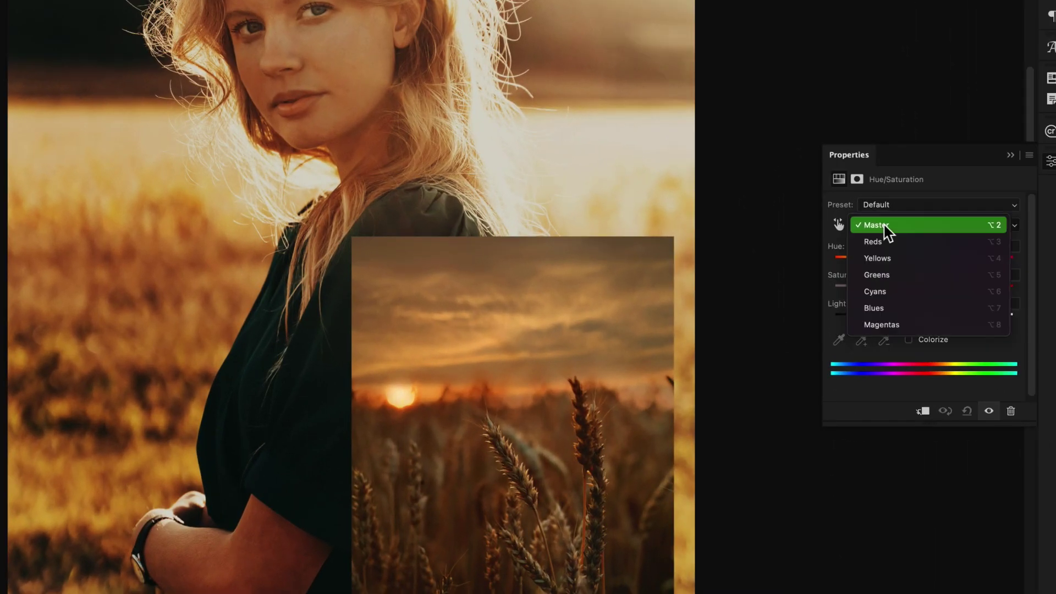
{"action": "left_click", "coordinate": [895, 258]}
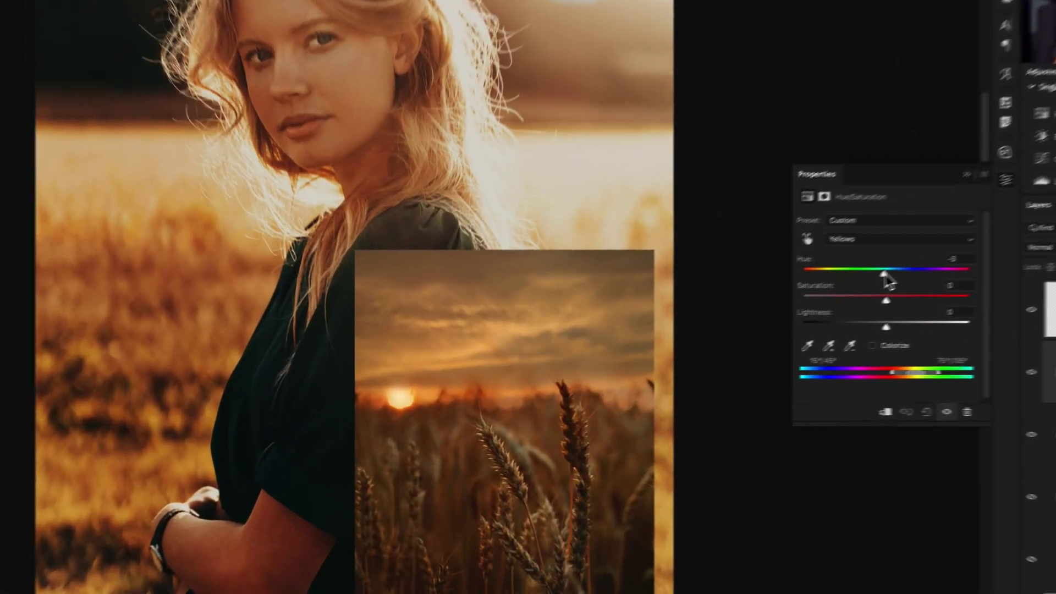
{"action": "left_click_drag", "start_coordinate": [685, 335], "coordinate": [684, 335]}
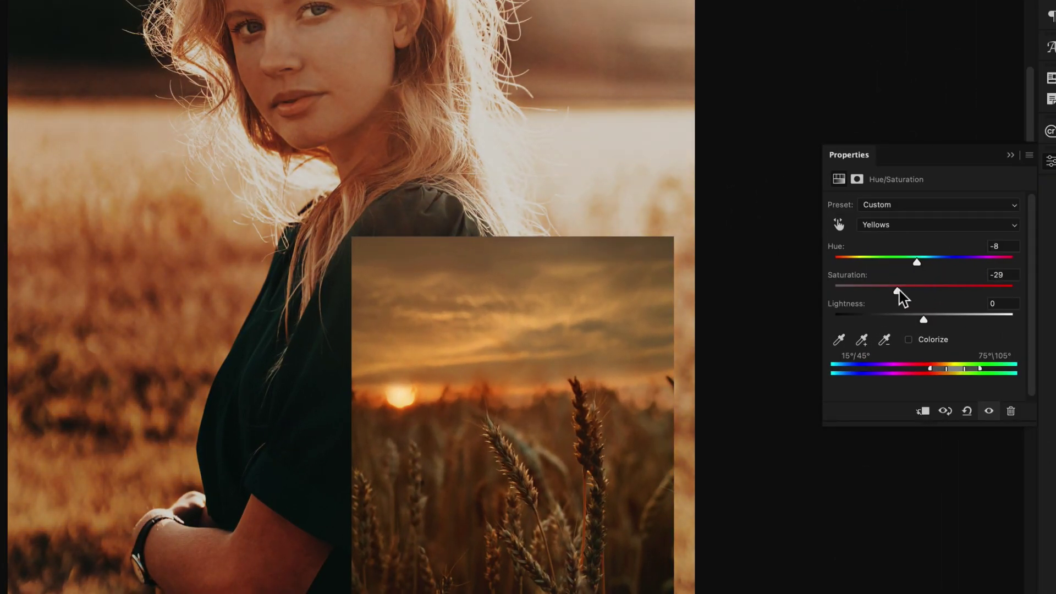
{"action": "left_click_drag", "start_coordinate": [897, 292], "coordinate": [898, 292]}
{"action": "left_click_drag", "start_coordinate": [930, 320], "coordinate": [909, 320]}
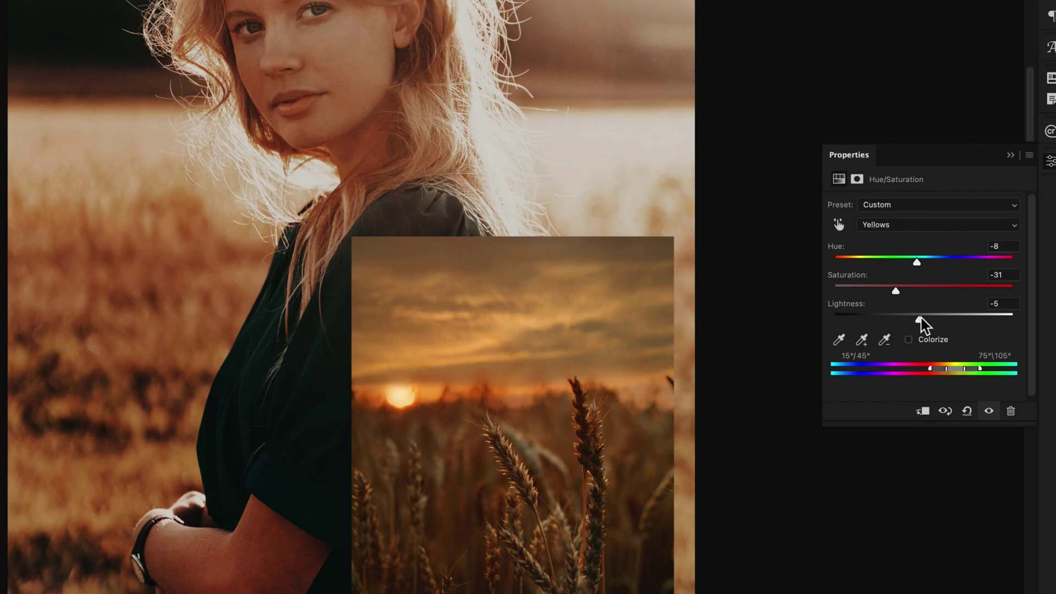
Set the Hue/Saturation reds to hue +2, saturation +6 and lightness -3, and change the layer's blend mode to Color.
{"action": "left_click", "coordinate": [918, 237]}
{"action": "left_click", "coordinate": [910, 214]}
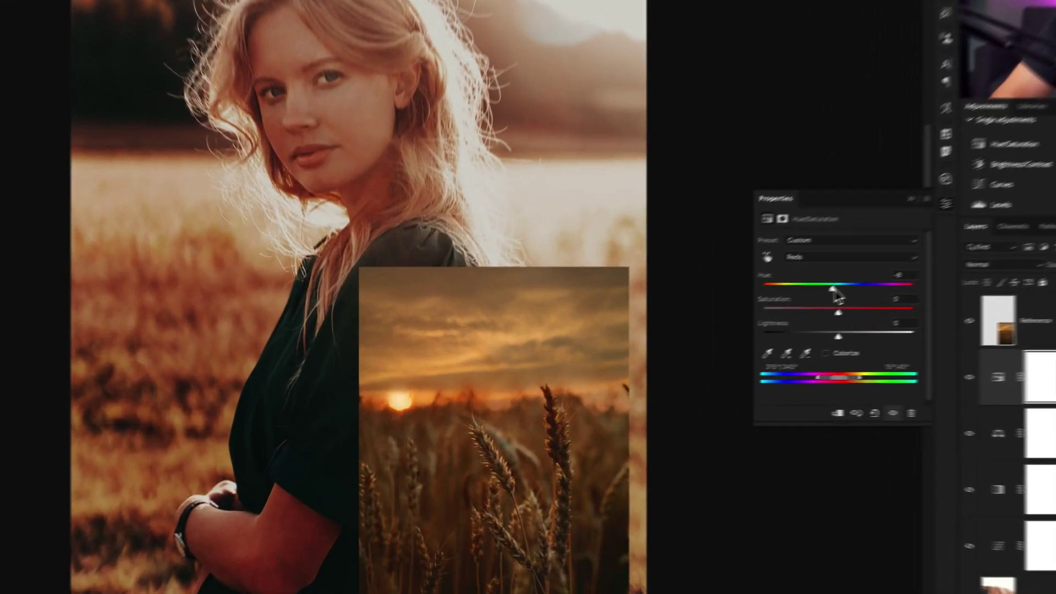
{"action": "left_click_drag", "start_coordinate": [685, 338], "coordinate": [687, 338]}
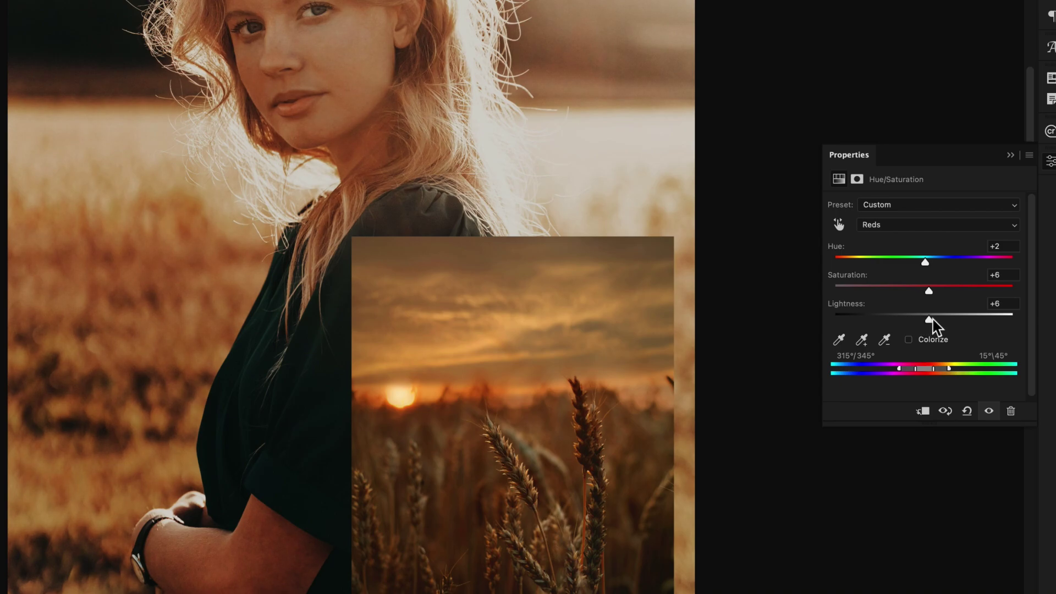
{"action": "left_click_drag", "start_coordinate": [931, 321], "coordinate": [927, 320]}
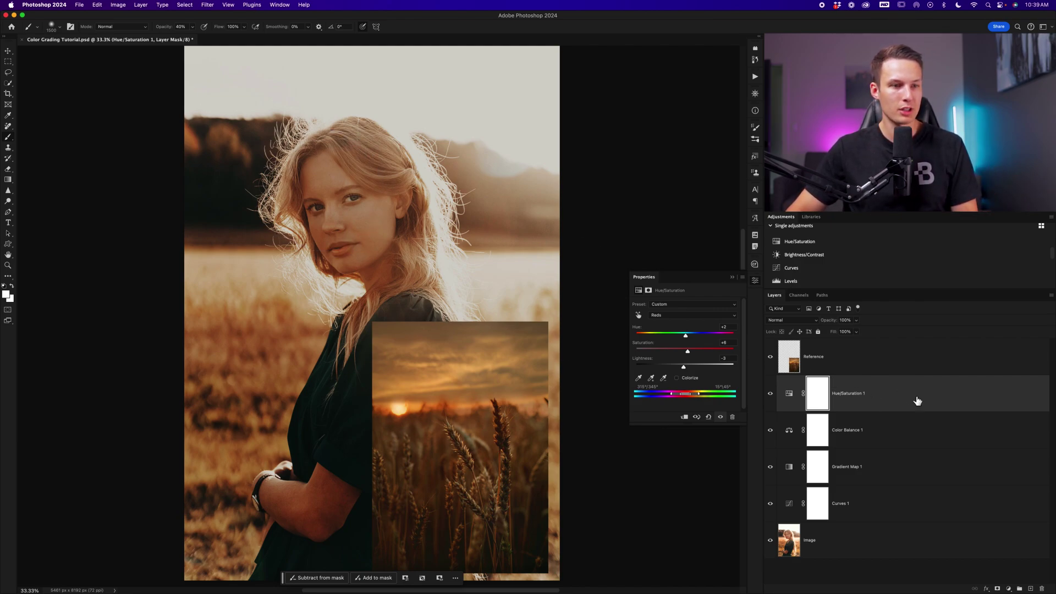
{"action": "left_click", "coordinate": [798, 320]}
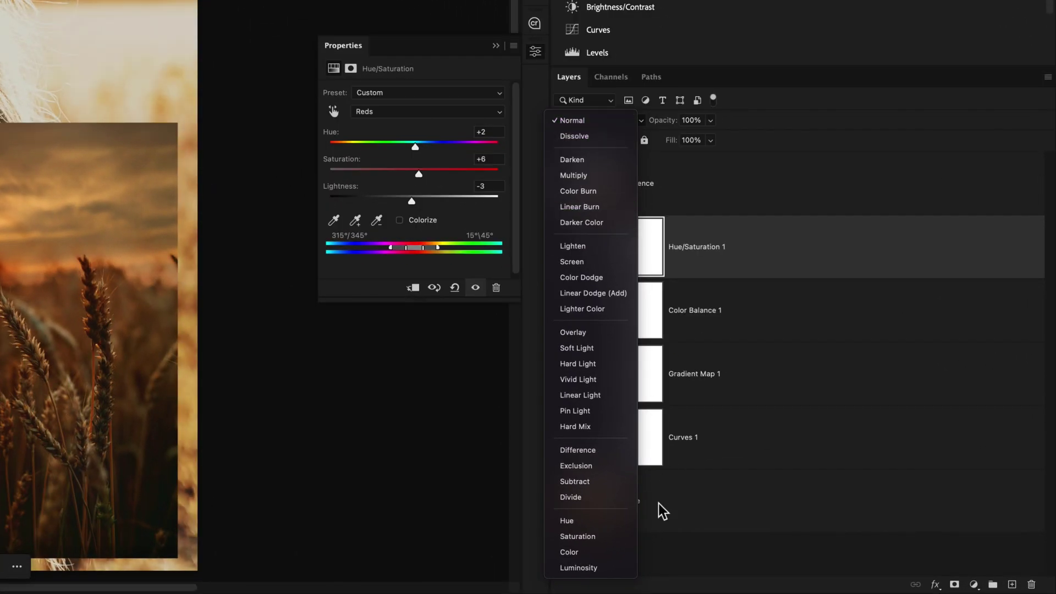
{"action": "left_click", "coordinate": [619, 551]}
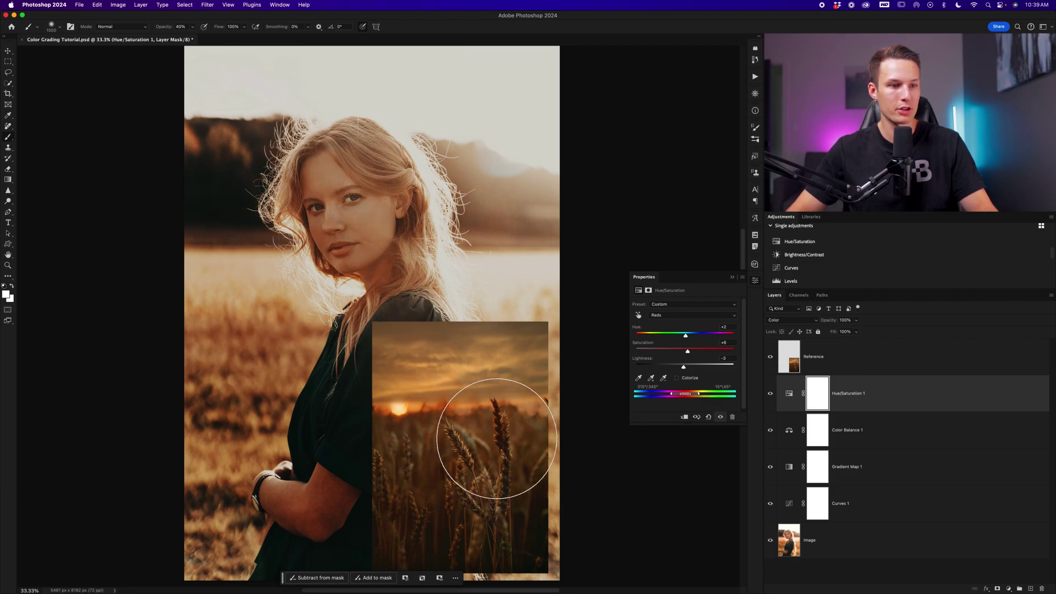
Slightly lower the shadow point on the Curves 1 layer's RGB curve and fine-tune its highlight point.
{"action": "left_click", "coordinate": [791, 505]}
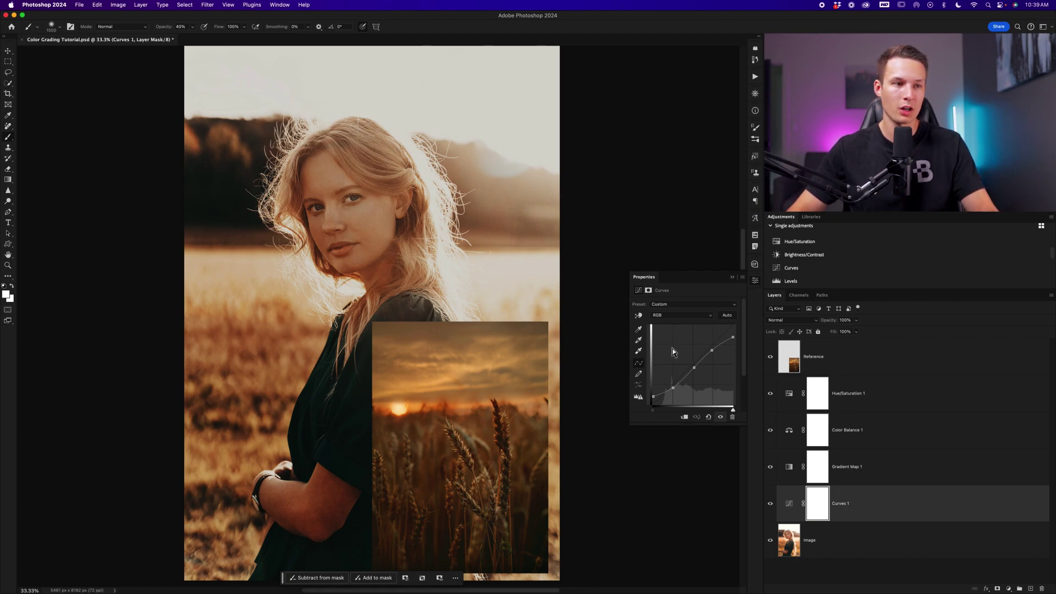
{"action": "left_click", "coordinate": [673, 389]}
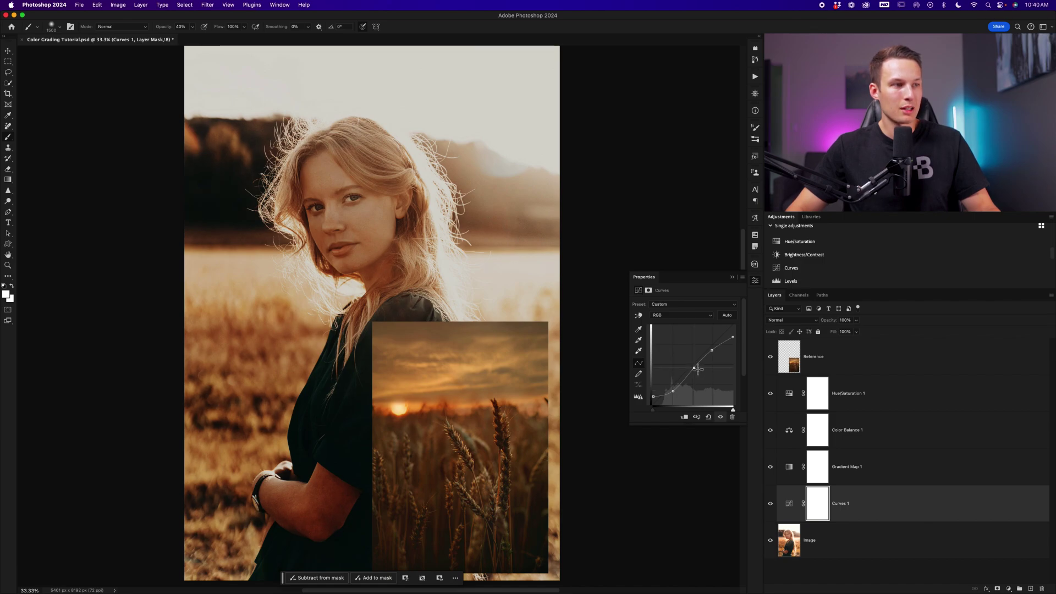
{"action": "left_click_drag", "start_coordinate": [713, 352], "coordinate": [714, 355]}
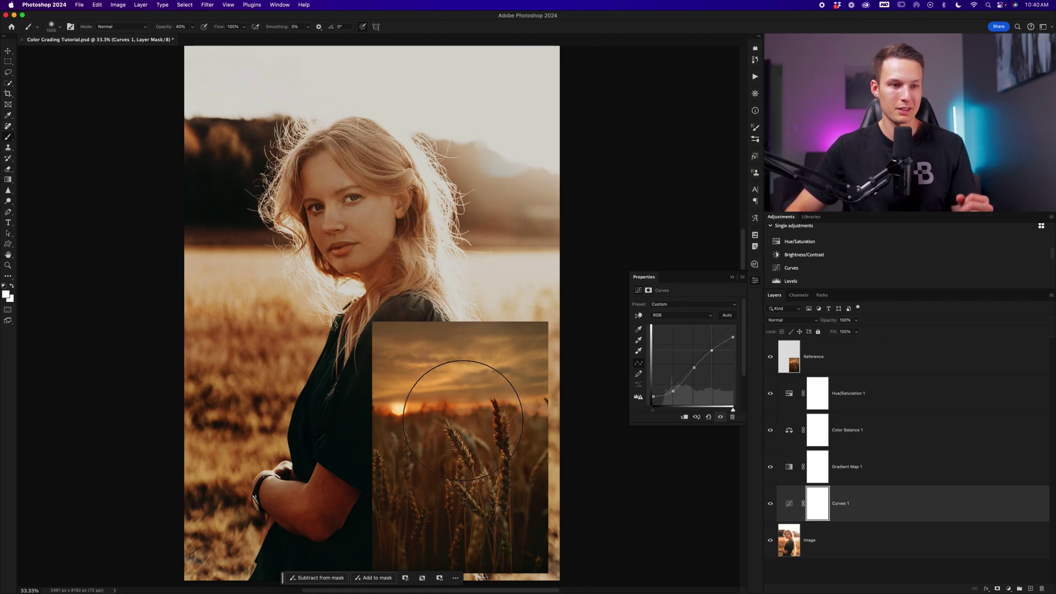
Hide the Reference layer and compare the graded portrait with the original by showing only the Image layer, restoring the adjustment layers after the comparison.
{"action": "left_click", "coordinate": [770, 357]}
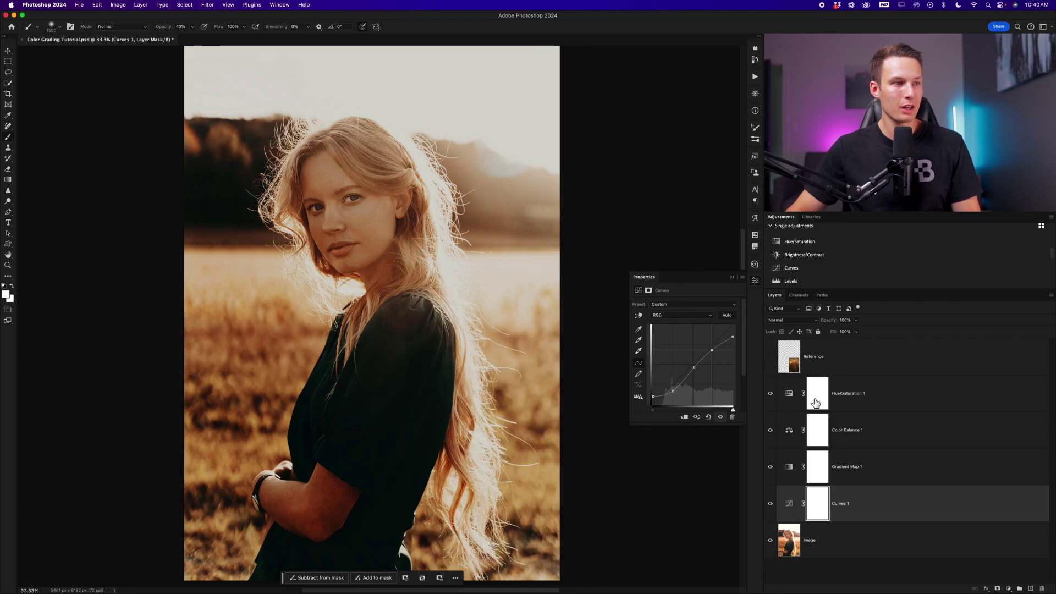
{"action": "left_click", "coordinate": [771, 541], "text": "alt"}
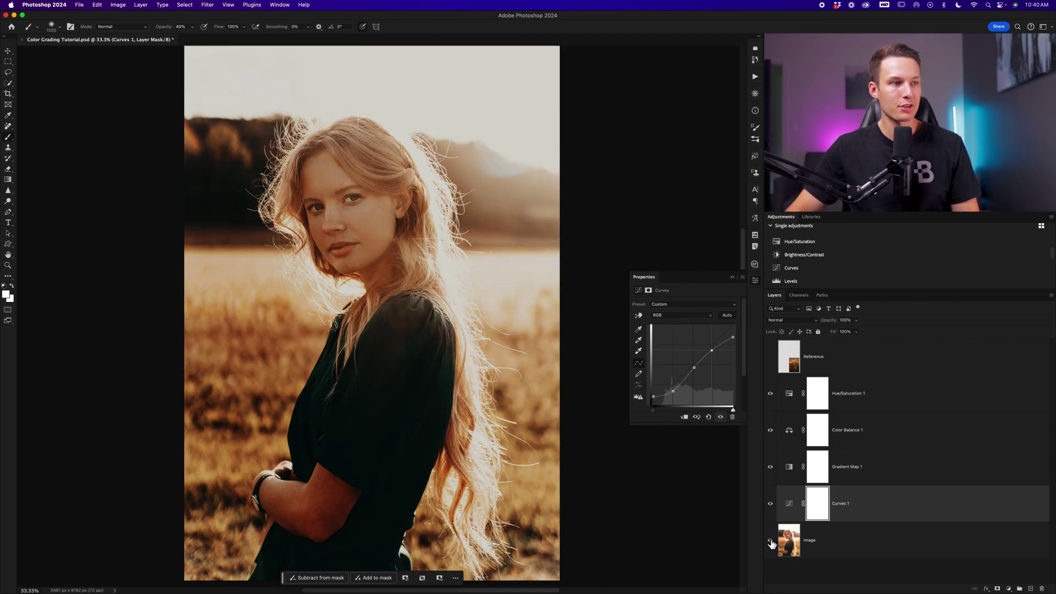
{"action": "left_click", "coordinate": [770, 542], "text": "alt"}
{"action": "left_click", "coordinate": [770, 542], "text": "alt"}
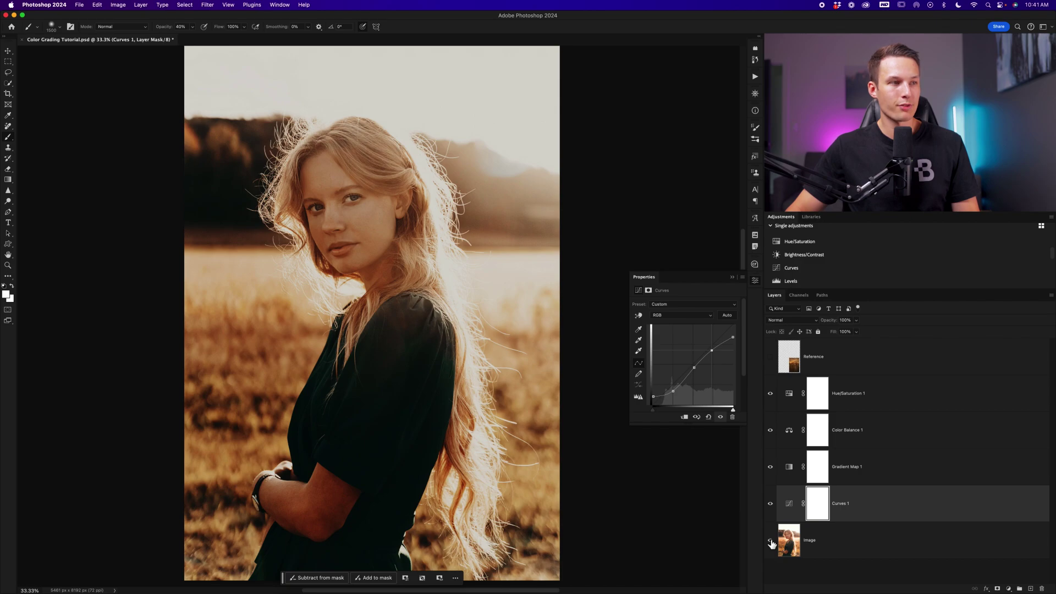
Show the Reference layer again and compare the portrait beside it with all four adjustment layers switched off and back on.
{"action": "left_click", "coordinate": [772, 357]}
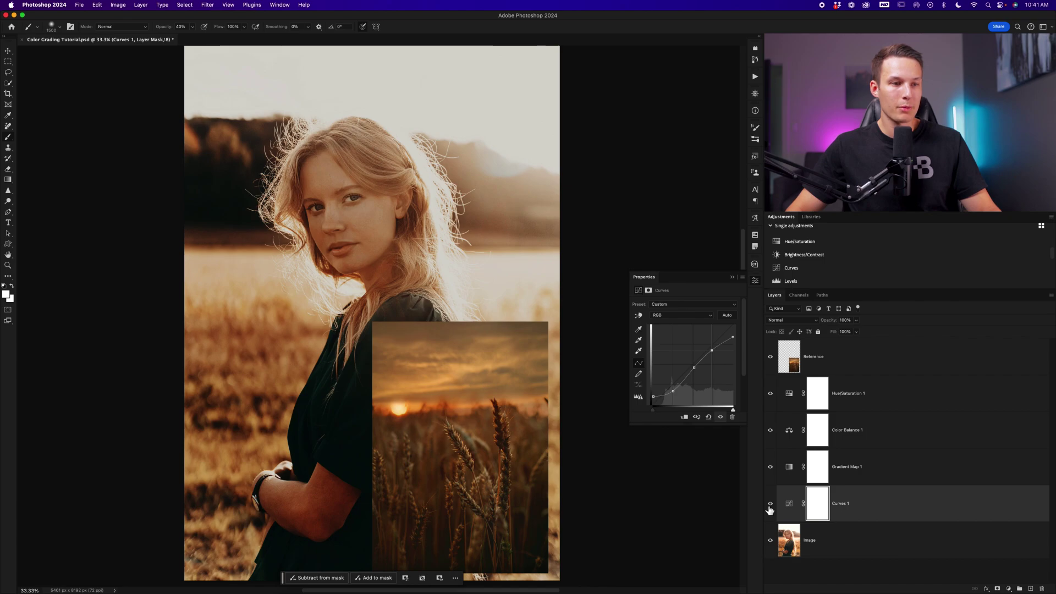
{"action": "left_click", "coordinate": [768, 404]}
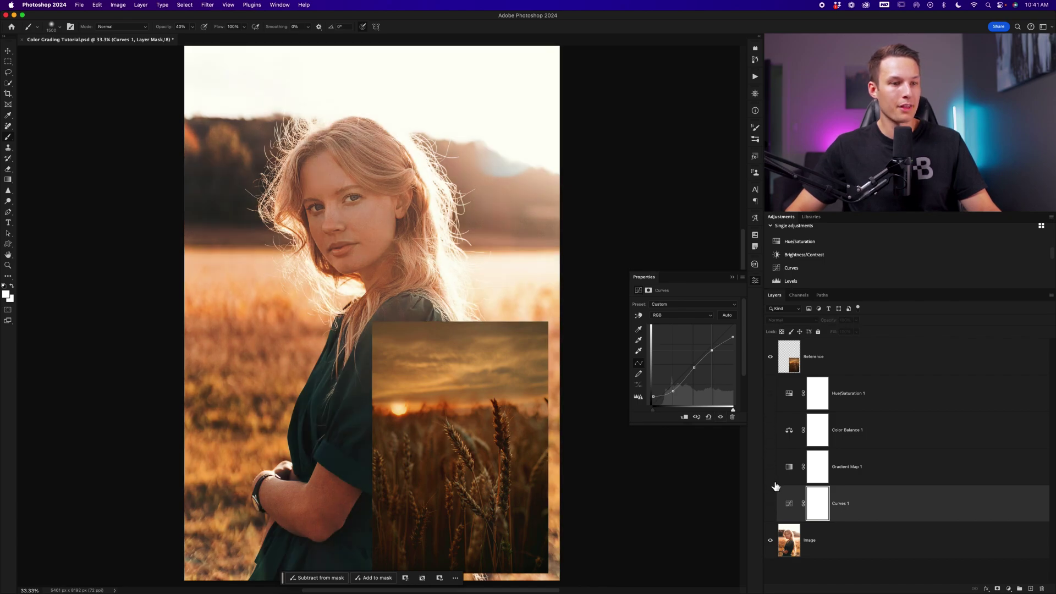
{"action": "left_click", "coordinate": [770, 404]}
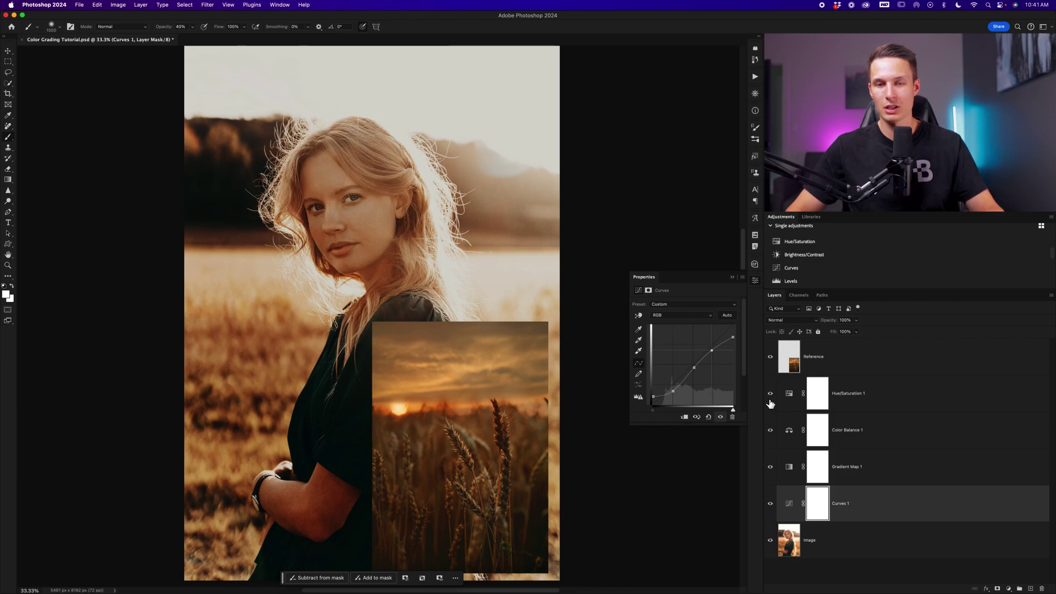